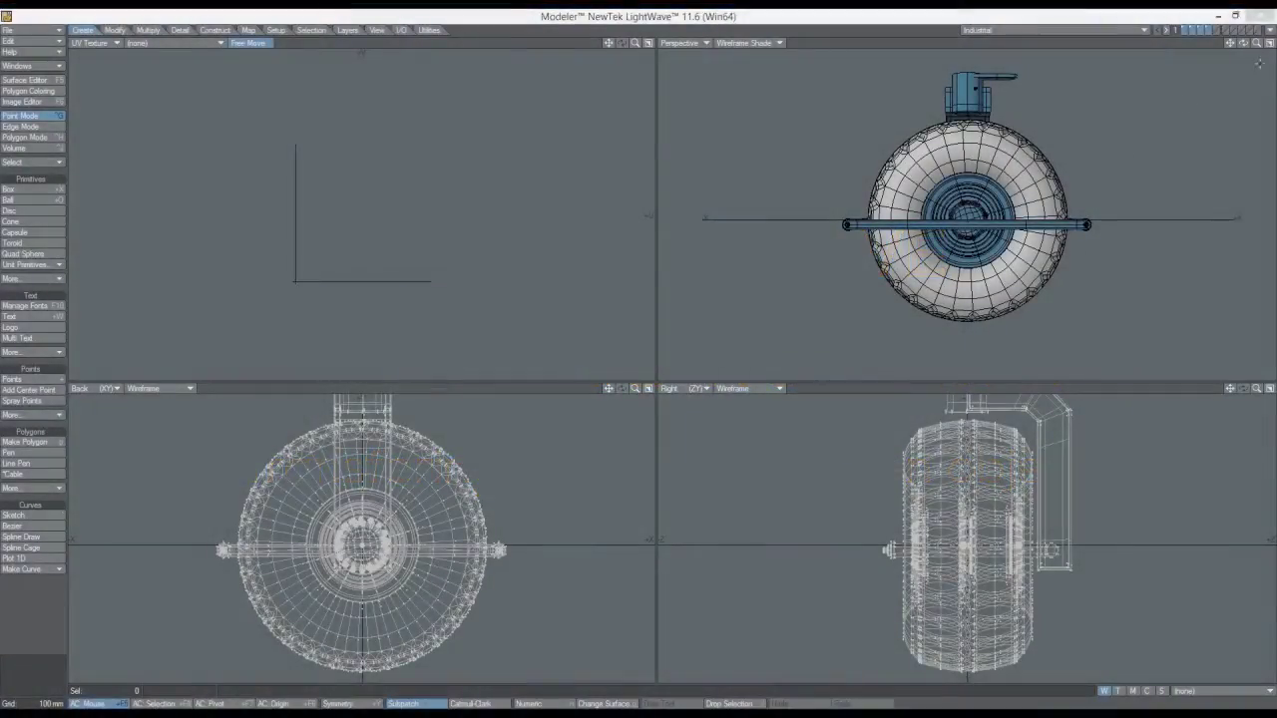
# Isolate the wheel layer and examine the bent tube frame, its end bolts and the wheel hub from several angles
pyautogui.moveTo(1258, 46)
pyautogui.mouseDown()
pyautogui.moveTo(1272, 46)
pyautogui.moveTo(1215, 66)
pyautogui.moveTo(1272, 67)
pyautogui.moveTo(1237, 64)
pyautogui.moveTo(1259, 69)
pyautogui.mouseUp()
pyautogui.click(1201, 29)
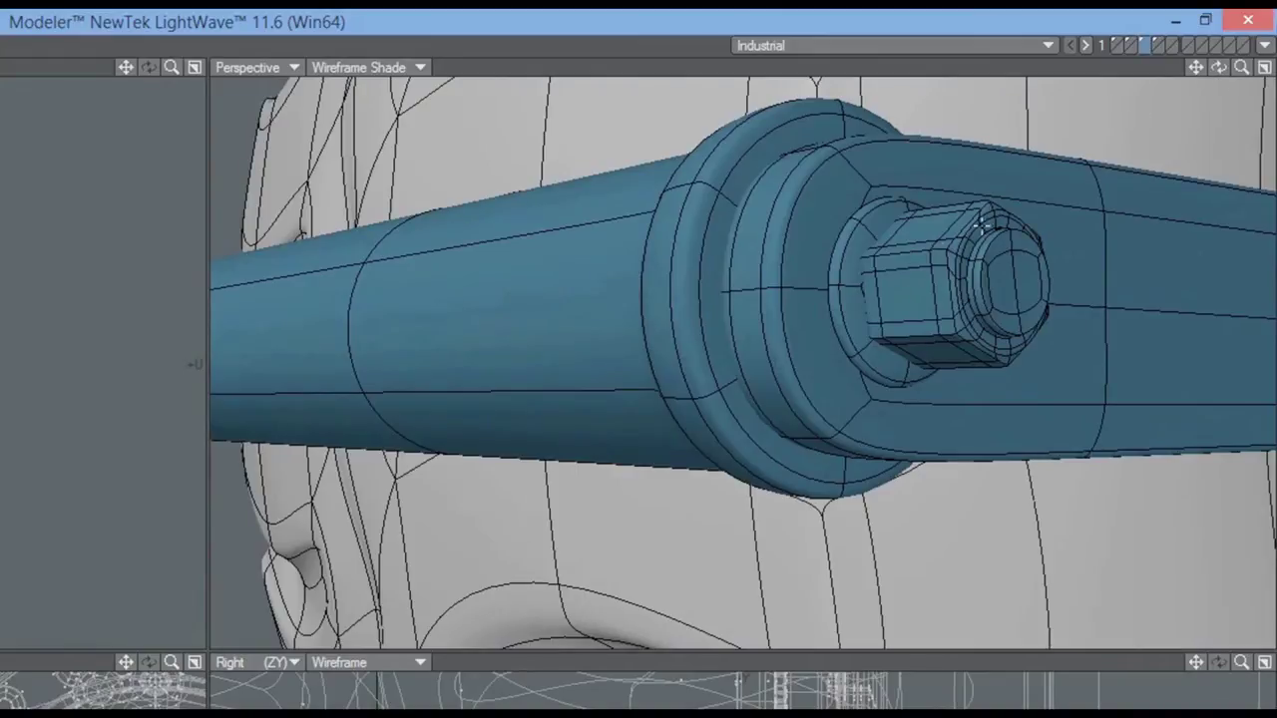
pyautogui.moveTo(1240, 70); pyautogui.dragTo(1272, 69)
pyautogui.moveTo(1194, 70); pyautogui.dragTo(1153, 103)
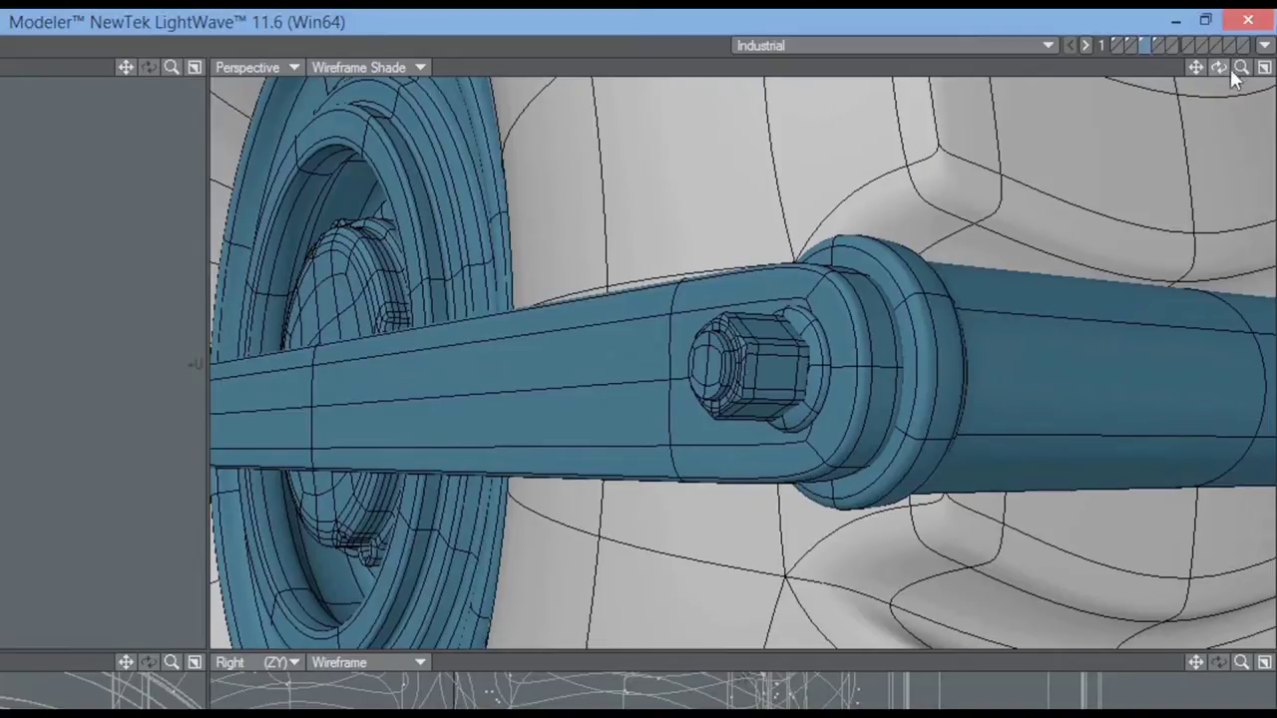
pyautogui.moveTo(1240, 68); pyautogui.dragTo(1167, 70)
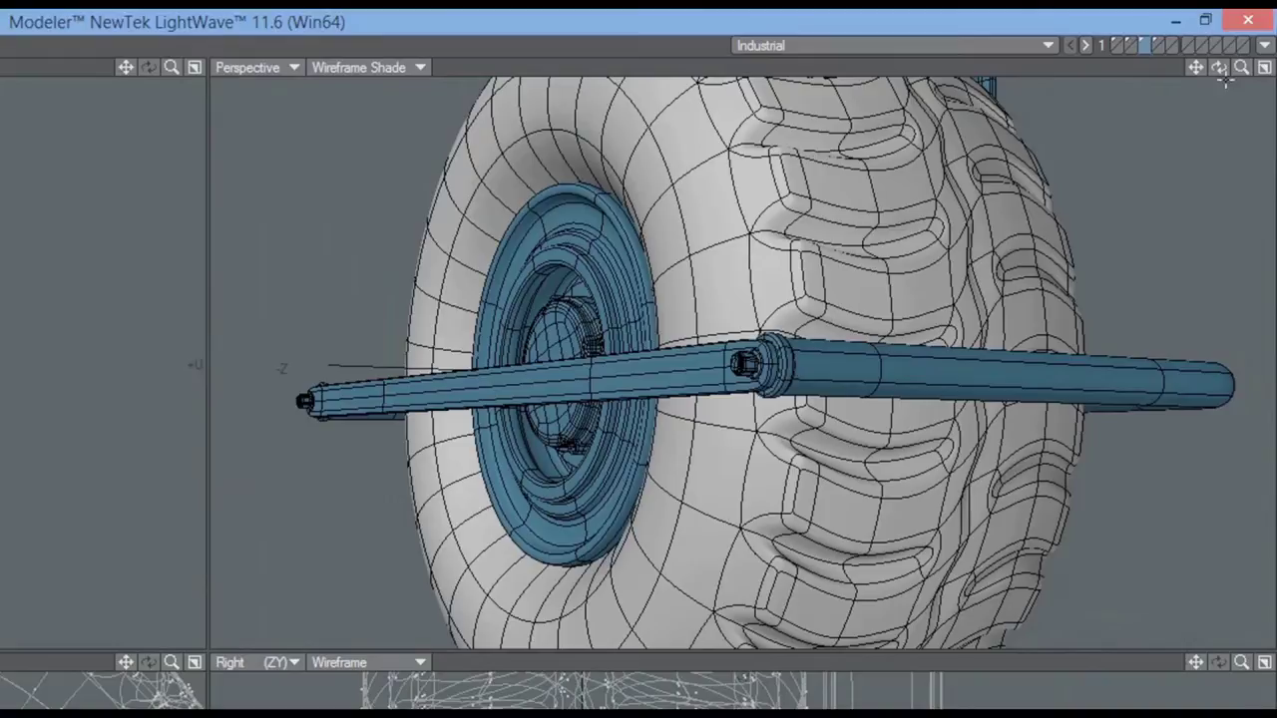
pyautogui.moveTo(1240, 68); pyautogui.dragTo(1215, 69)
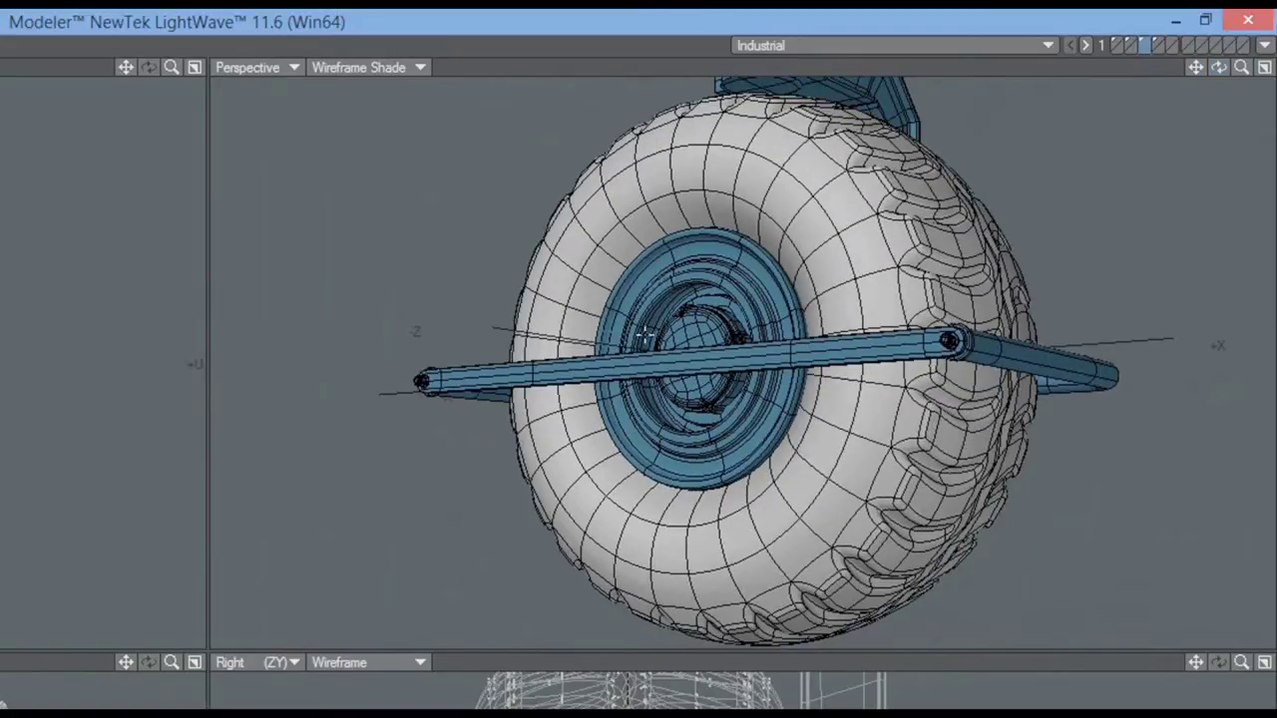
pyautogui.moveTo(1220, 64); pyautogui.dragTo(1220, 74)
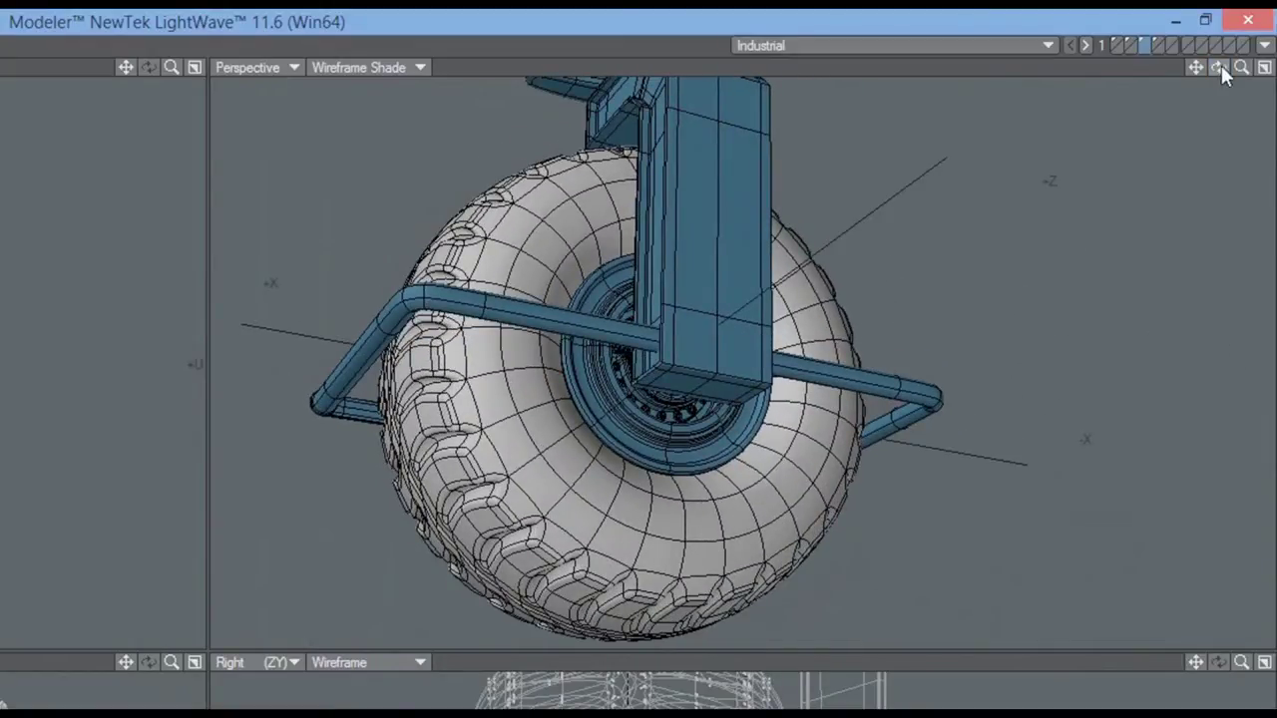
pyautogui.moveTo(1222, 67); pyautogui.dragTo(1222, 67)
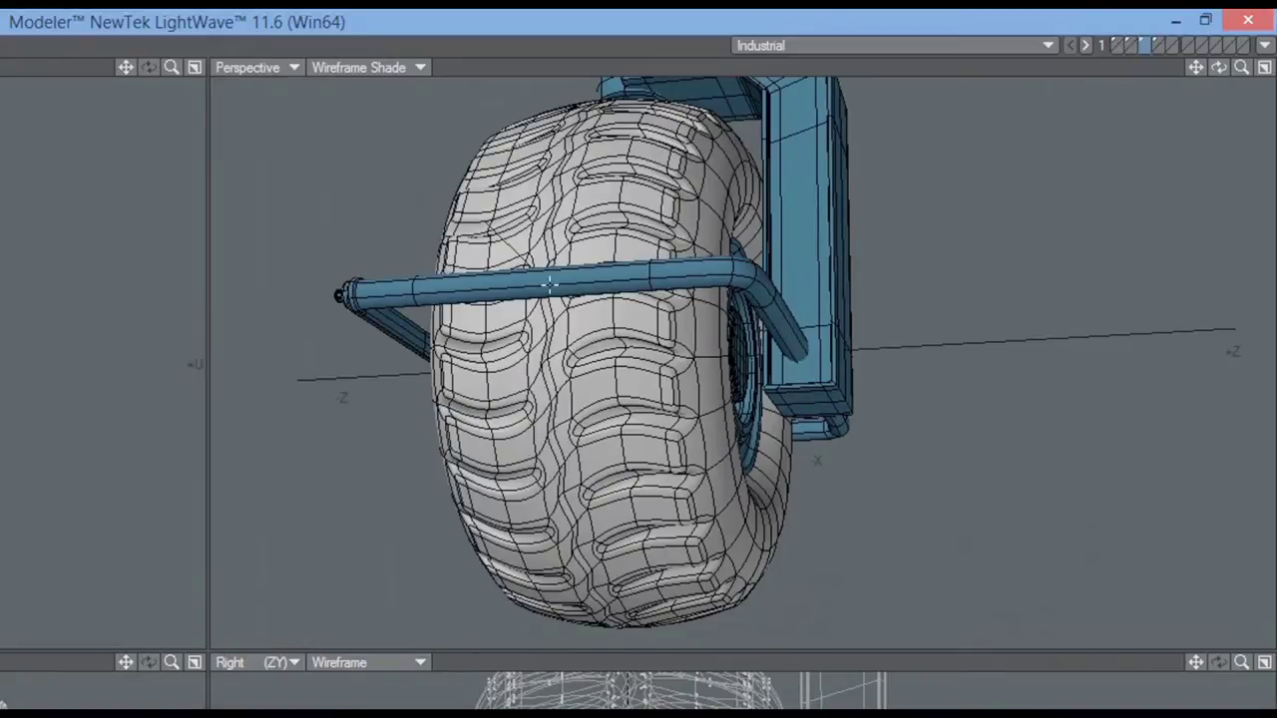
pyautogui.moveTo(1218, 66)
pyautogui.mouseDown()
pyautogui.moveTo(1195, 67)
pyautogui.moveTo(1241, 66)
pyautogui.moveTo(1195, 67)
pyautogui.moveTo(1241, 67)
pyautogui.moveTo(1218, 67)
pyautogui.mouseUp()
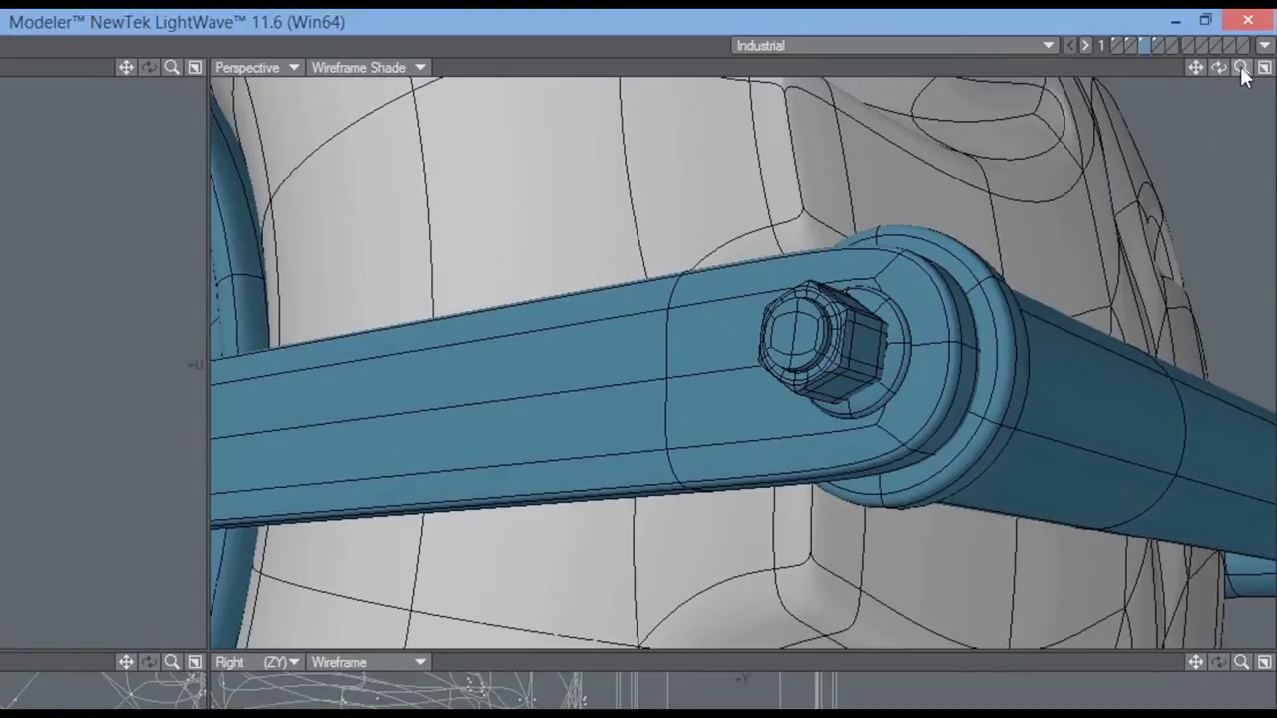
pyautogui.moveTo(1241, 66)
pyautogui.mouseDown()
pyautogui.moveTo(1167, 67)
pyautogui.moveTo(1247, 67)
pyautogui.mouseUp()
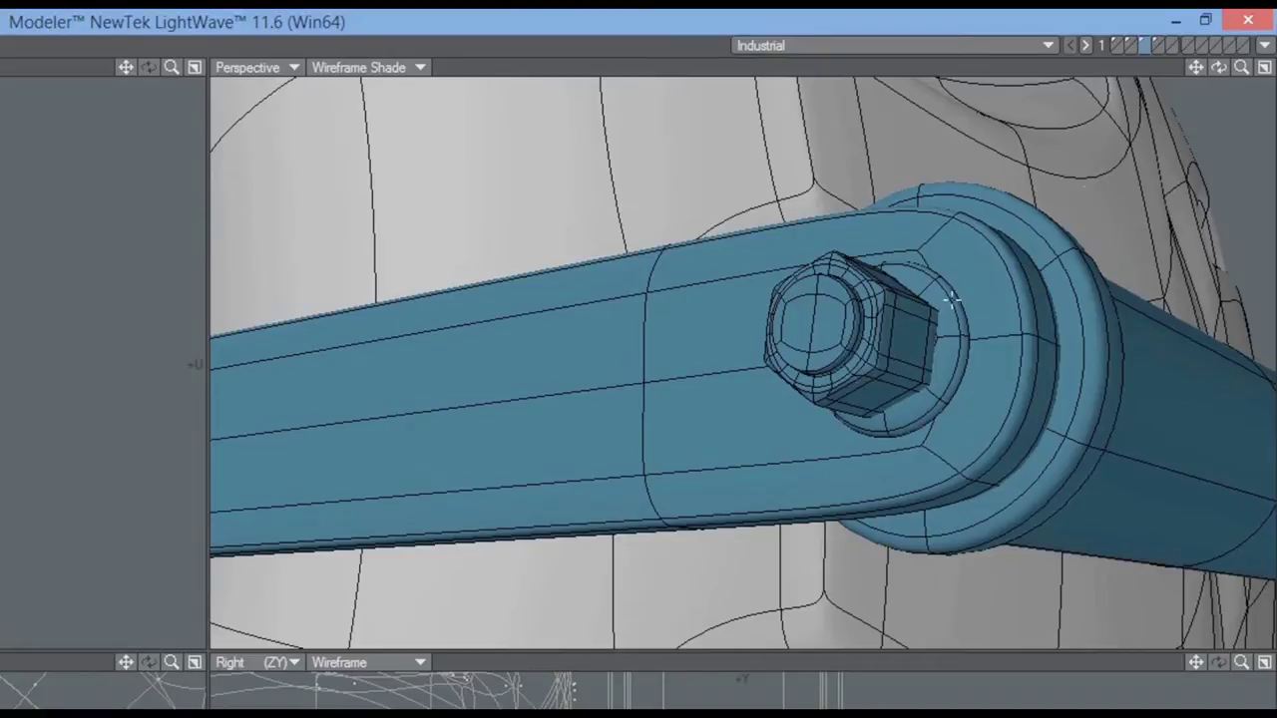
pyautogui.moveTo(1240, 72); pyautogui.dragTo(1229, 68)
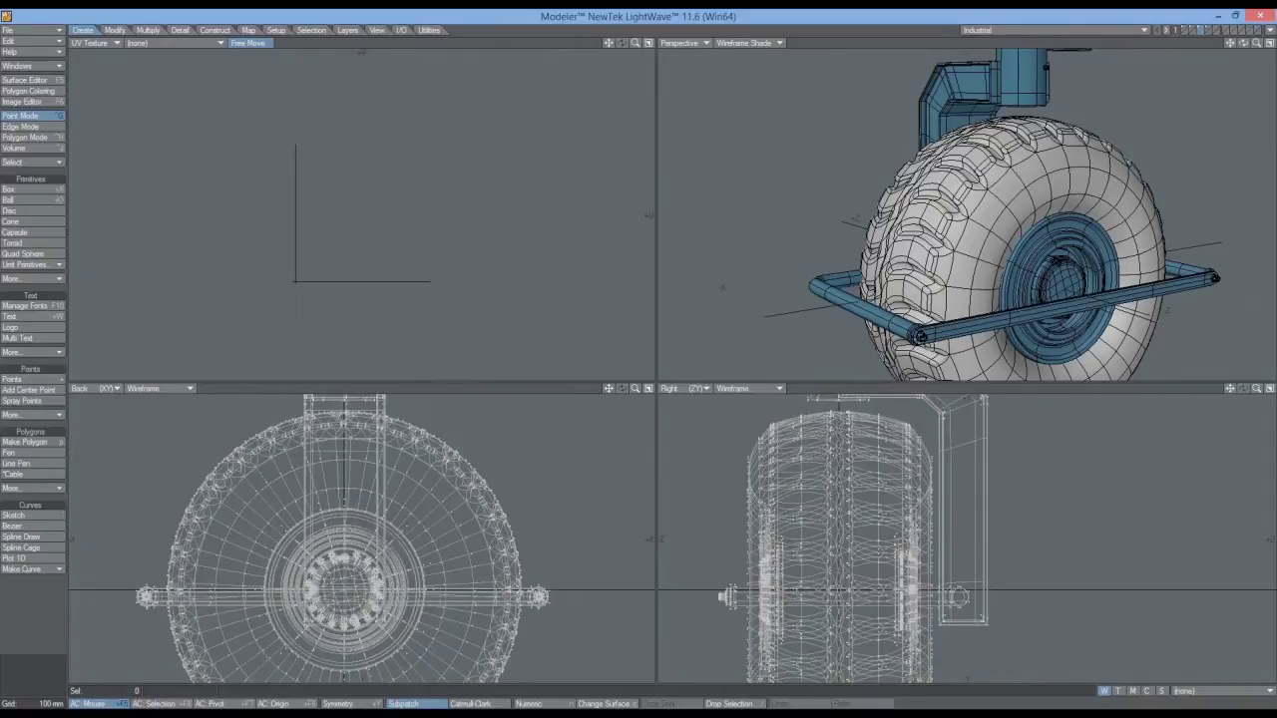
pyautogui.moveTo(1237, 47)
pyautogui.mouseDown()
pyautogui.moveTo(1227, 72)
pyautogui.moveTo(1269, 43)
pyautogui.moveTo(1213, 46)
pyautogui.mouseUp()
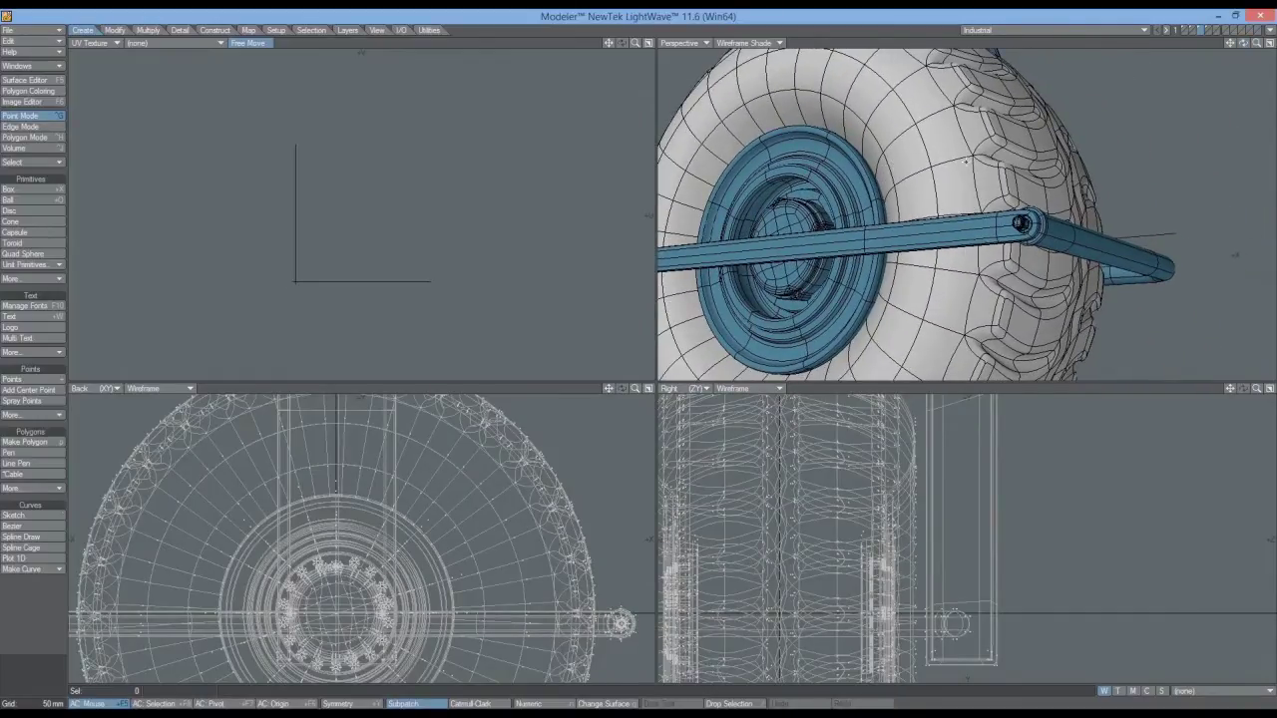
pyautogui.moveTo(1230, 43)
pyautogui.mouseDown()
pyautogui.moveTo(1261, 44)
pyautogui.moveTo(1231, 44)
pyautogui.mouseUp()
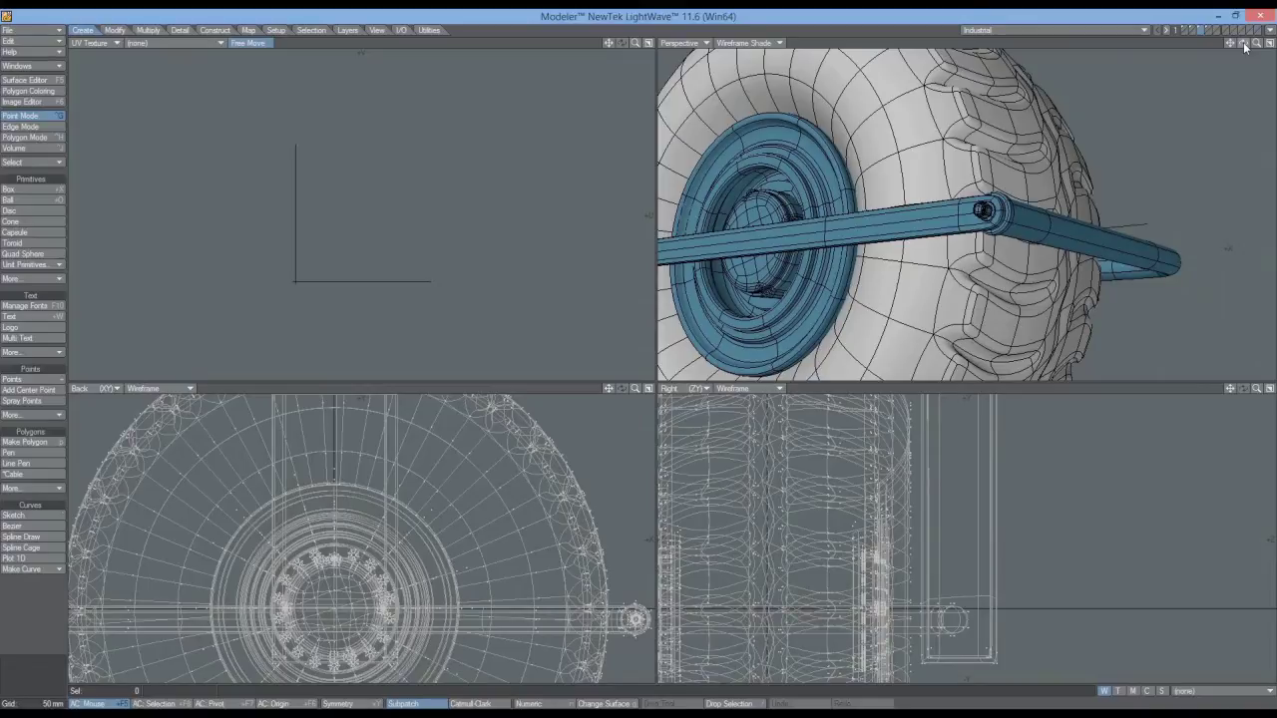
pyautogui.moveTo(1230, 44); pyautogui.dragTo(1230, 51)
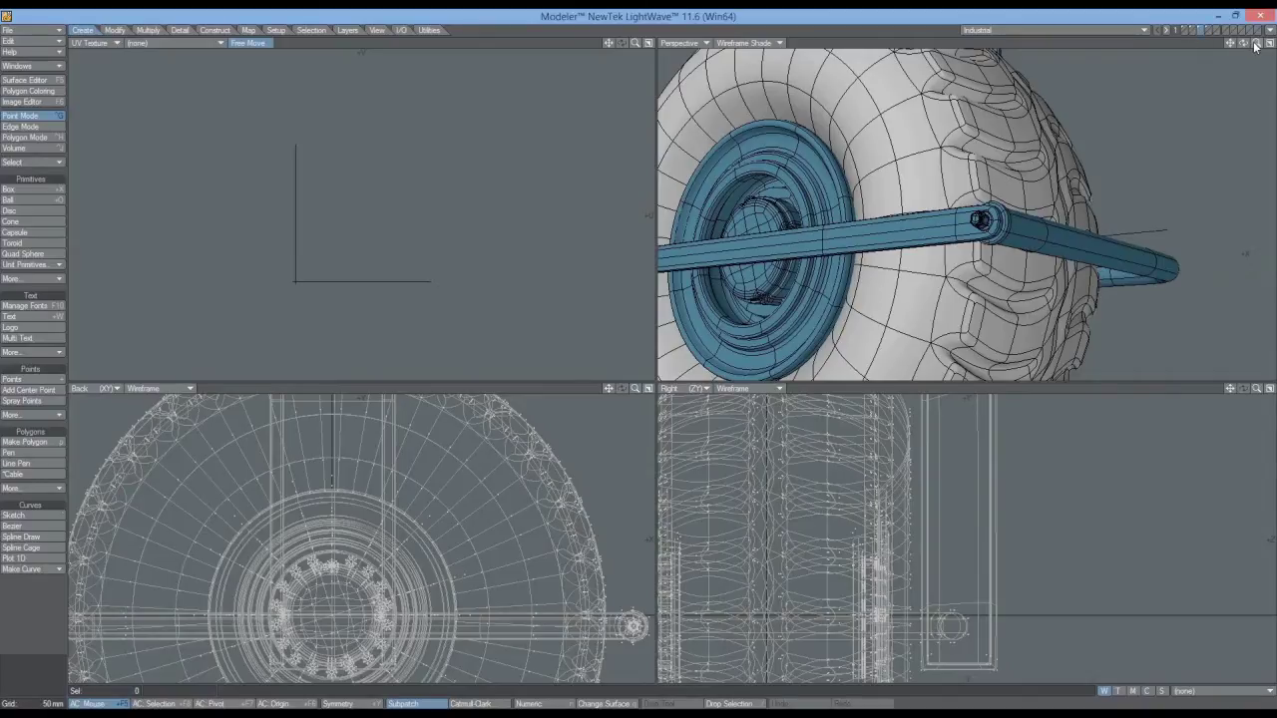
pyautogui.moveTo(1255, 44); pyautogui.dragTo(1255, 40)
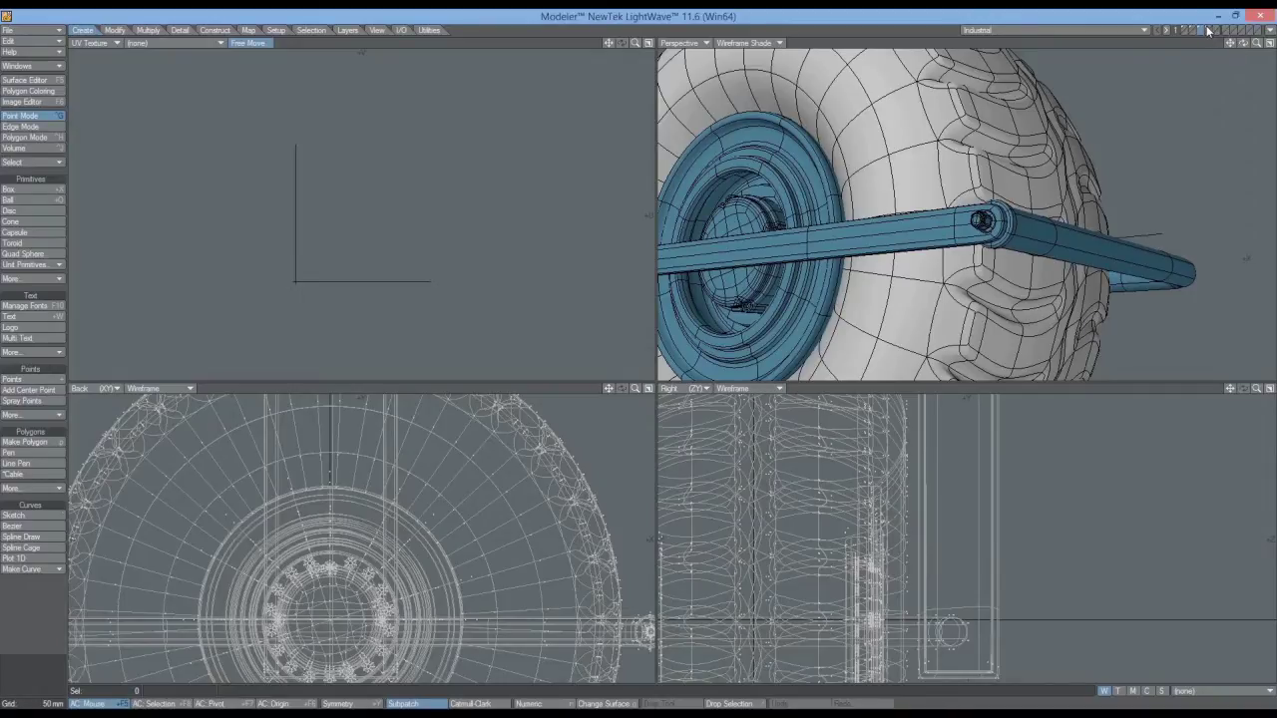
# Cut the lowest ring out of the circular ring array and paste it into an empty layer
pyautogui.click(1209, 31)
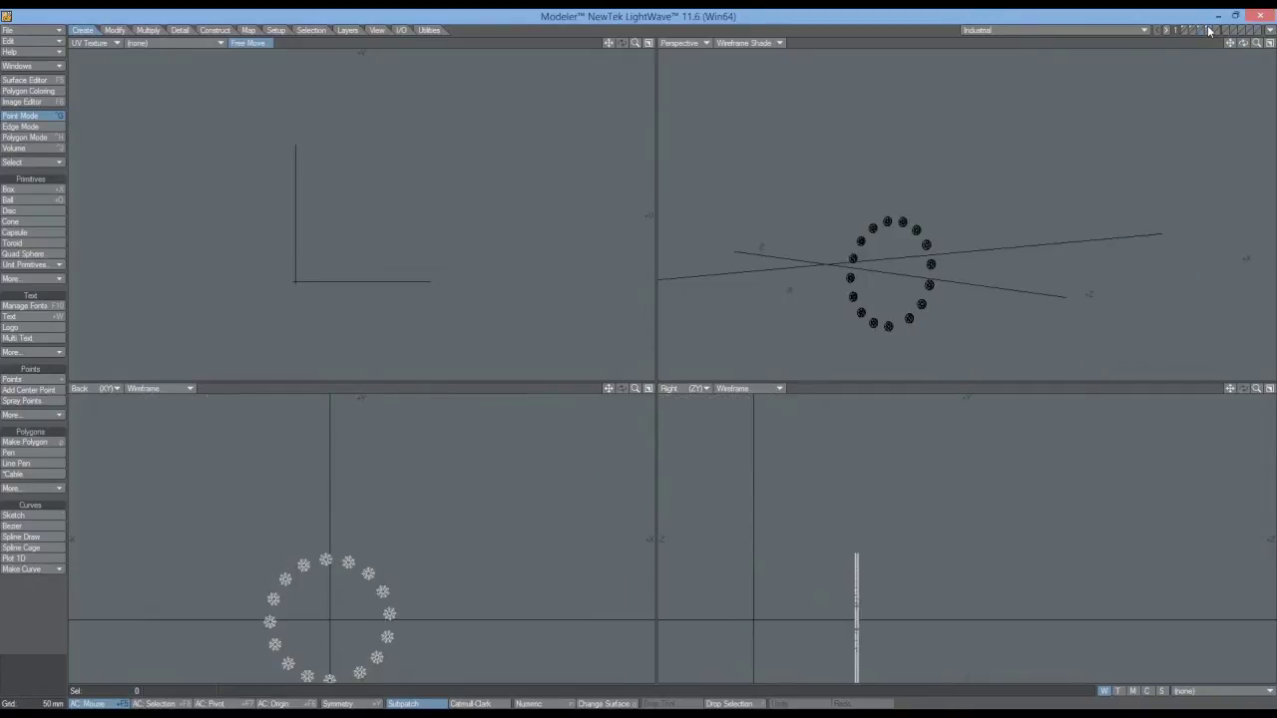
pyautogui.moveTo(1229, 43); pyautogui.dragTo(1236, 1)
pyautogui.moveTo(1241, 46); pyautogui.dragTo(1242, 44)
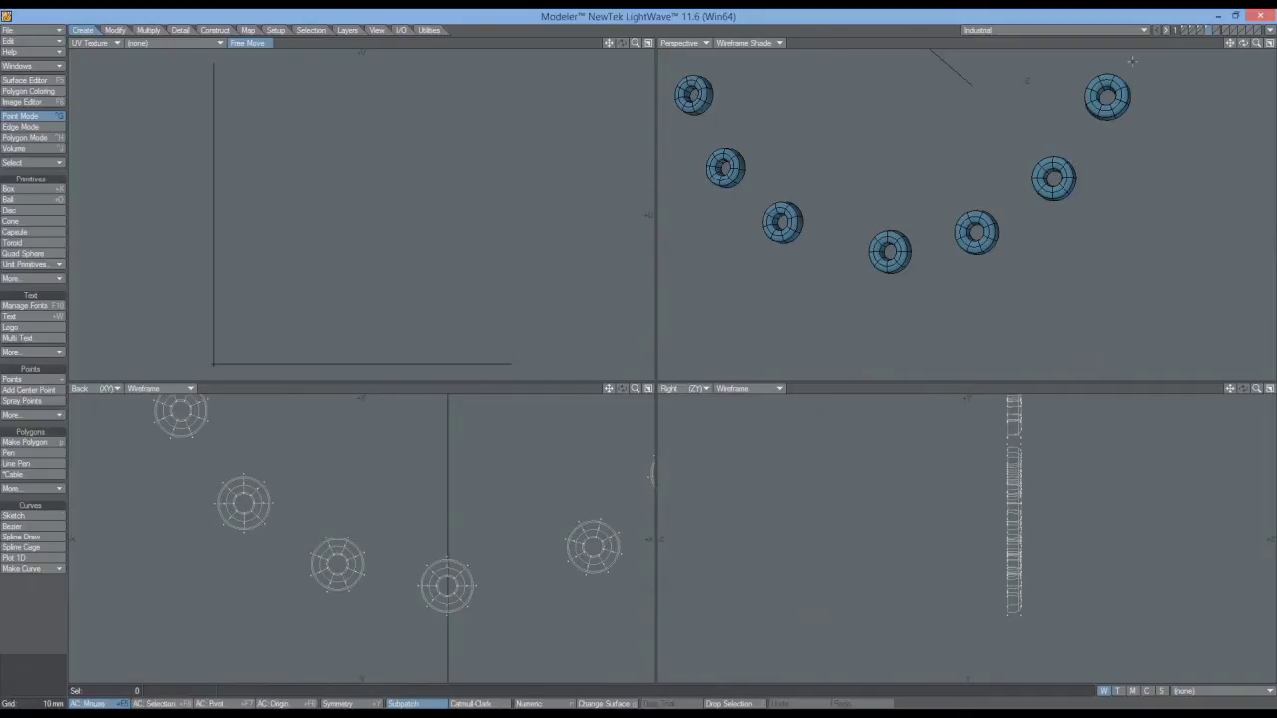
pyautogui.moveTo(637, 388); pyautogui.dragTo(589, 418)
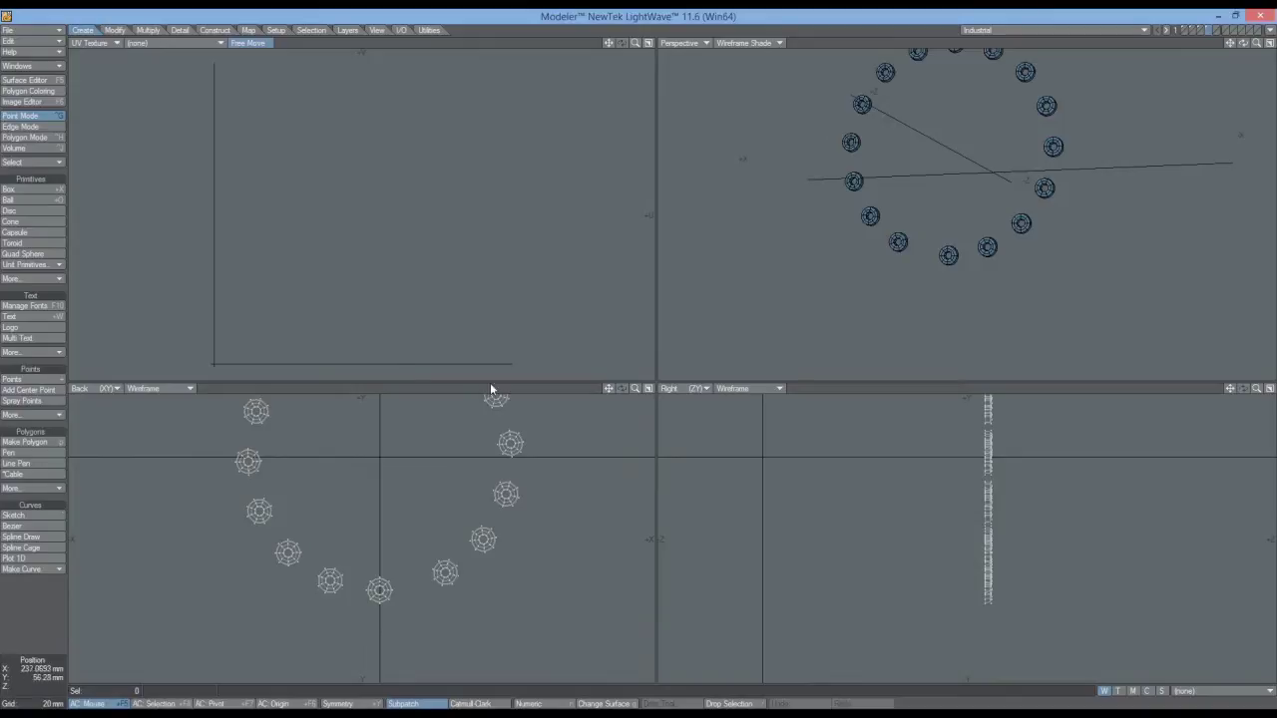
pyautogui.click(30, 137)
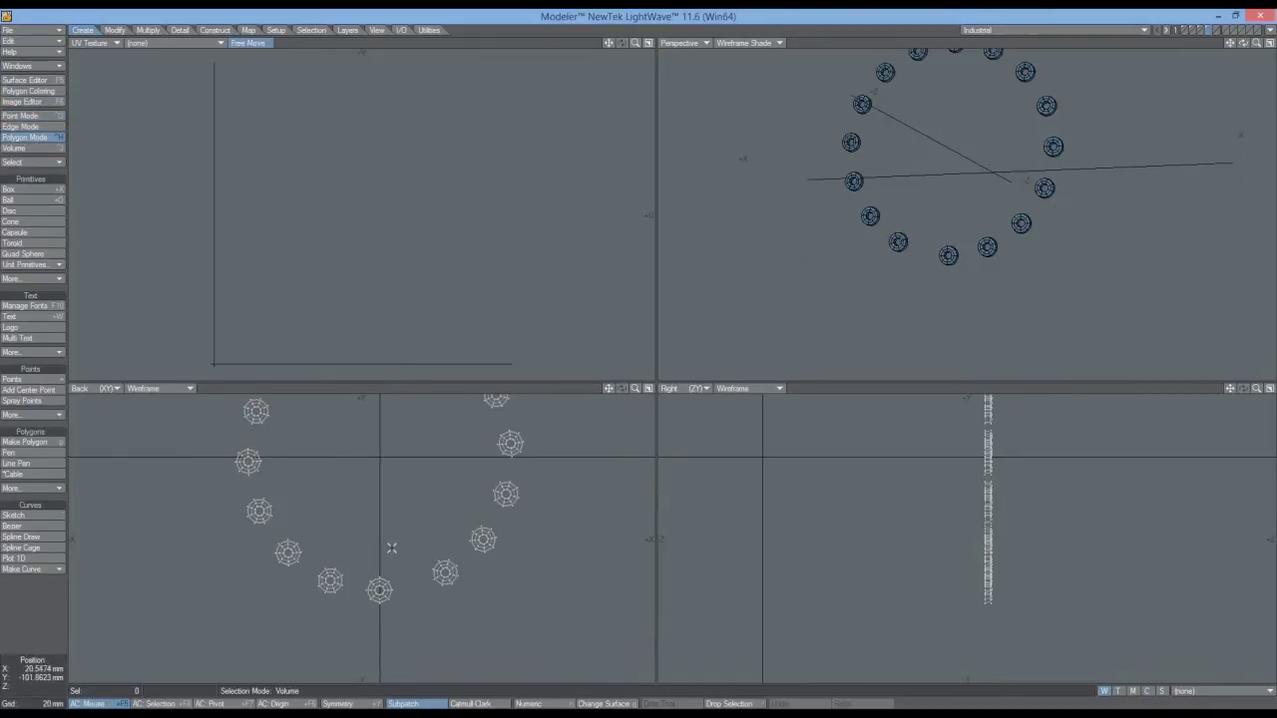
pyautogui.moveTo(362, 618)
pyautogui.mouseDown(button='right')
pyautogui.moveTo(402, 590)
pyautogui.moveTo(371, 540)
pyautogui.mouseUp(button='right')
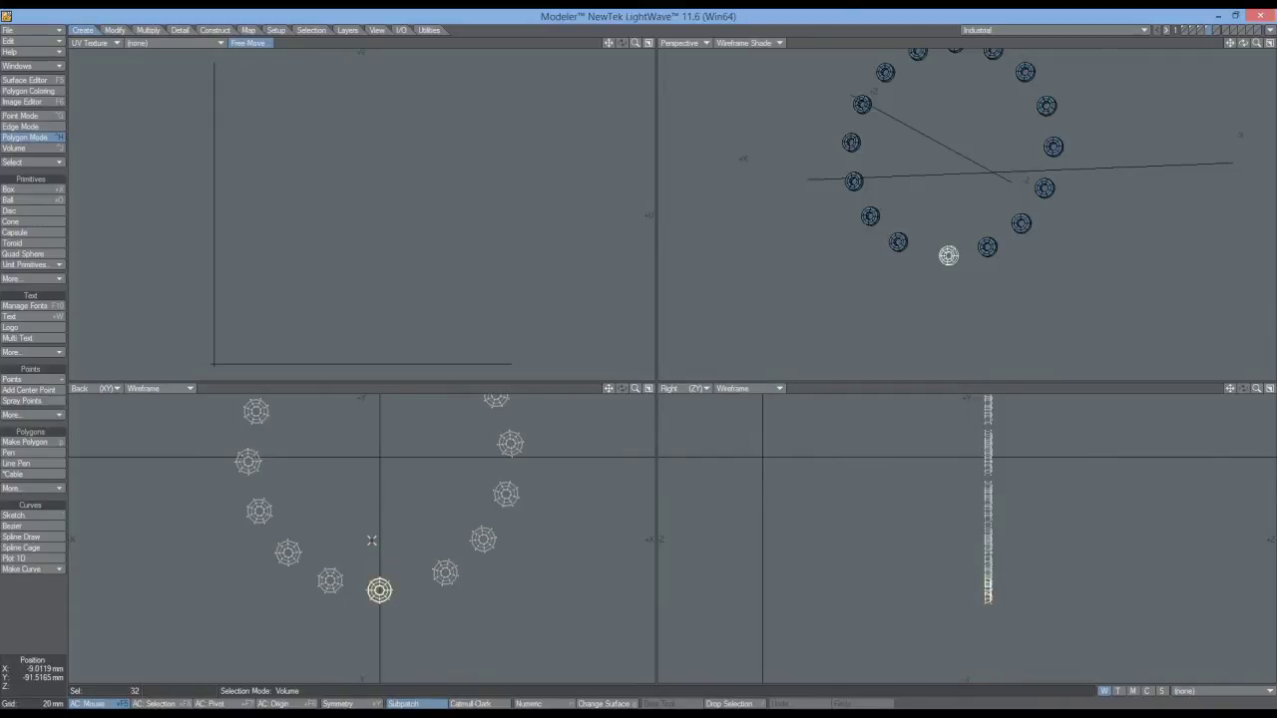
pyautogui.press('Delete')
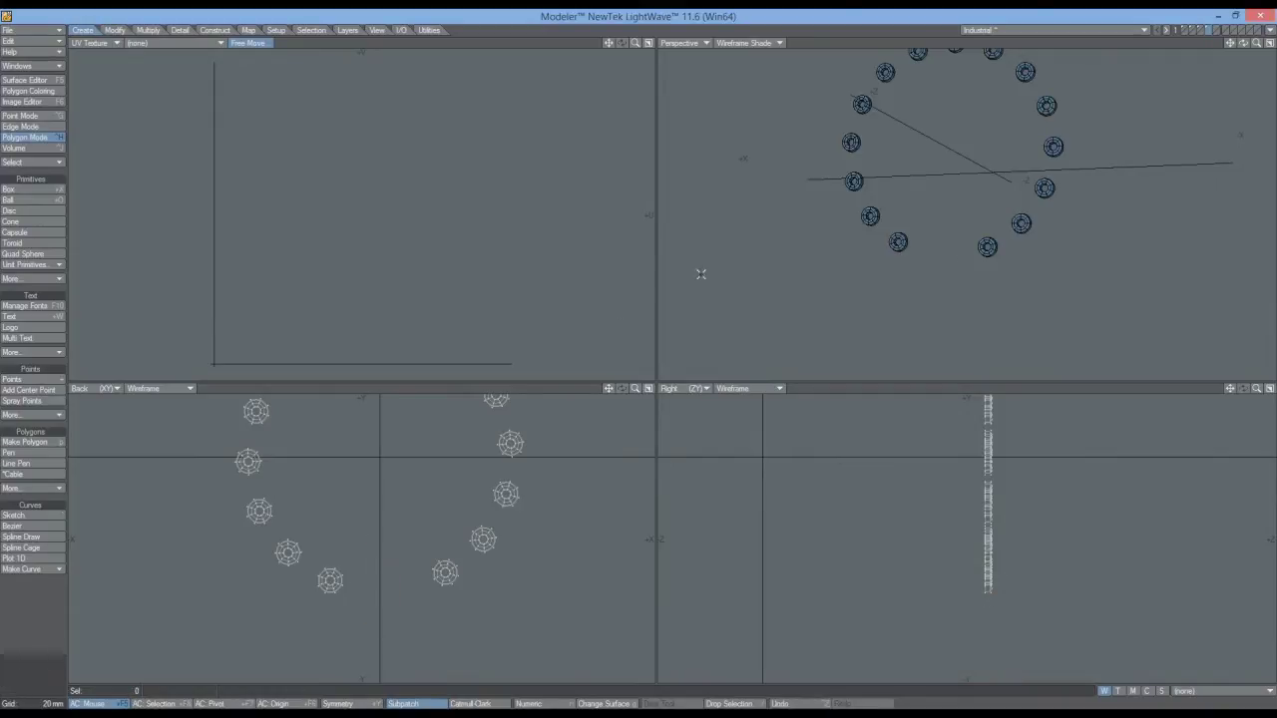
pyautogui.click(1218, 31)
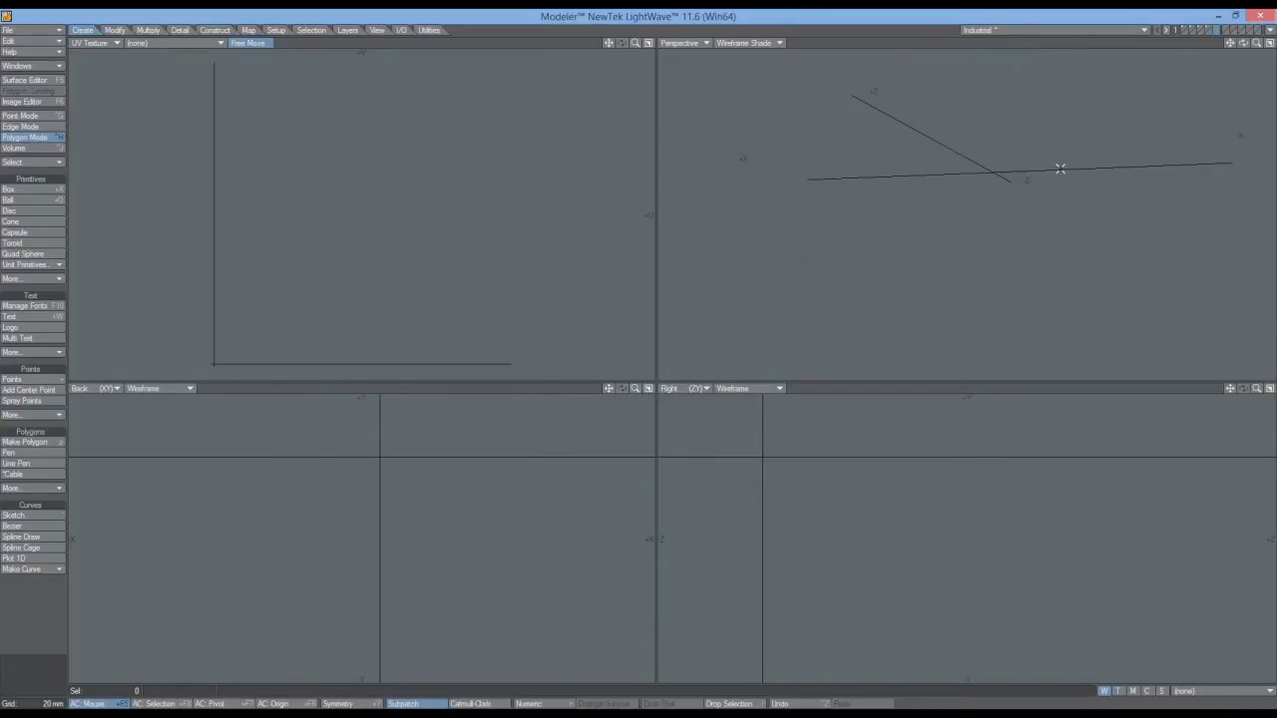
pyautogui.hotkey('ctrl', 'v')
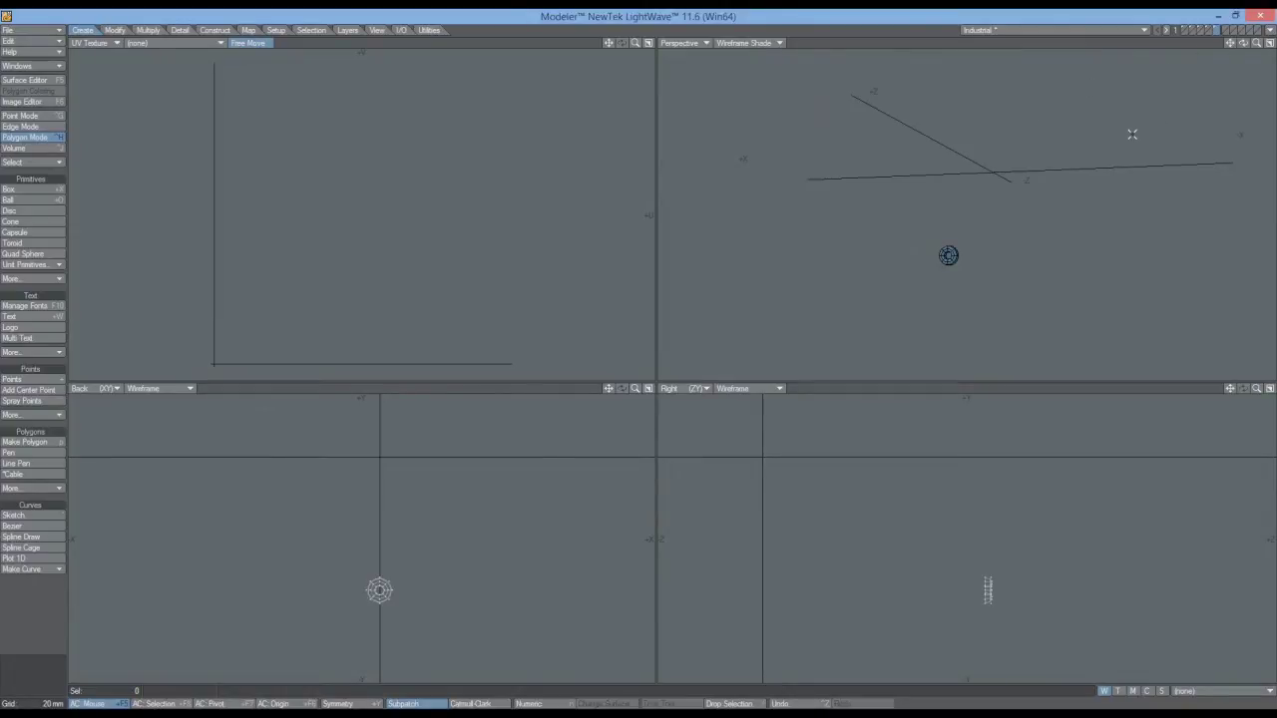
# Select the whole ring and create a planar Z-axis UV texture map named Ring with Subpatch interpolation
pyautogui.press('a')
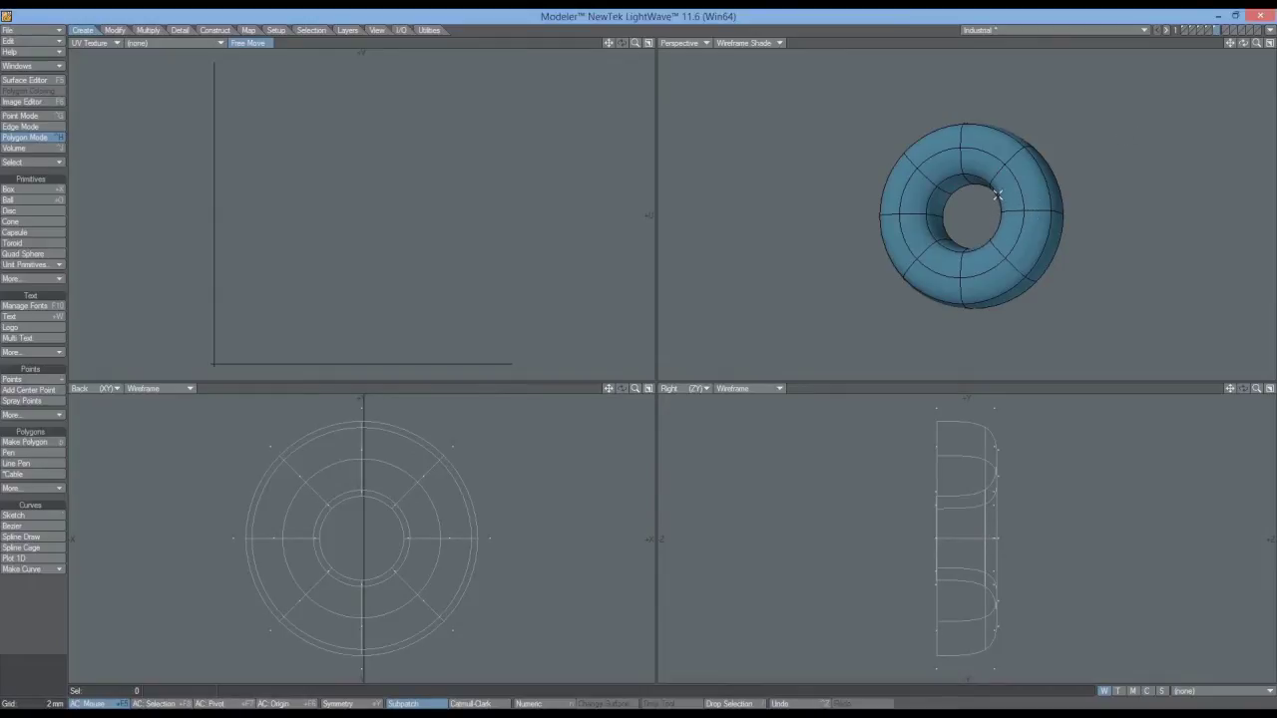
pyautogui.moveTo(1010, 191); pyautogui.dragTo(981, 268)
pyautogui.press(']')
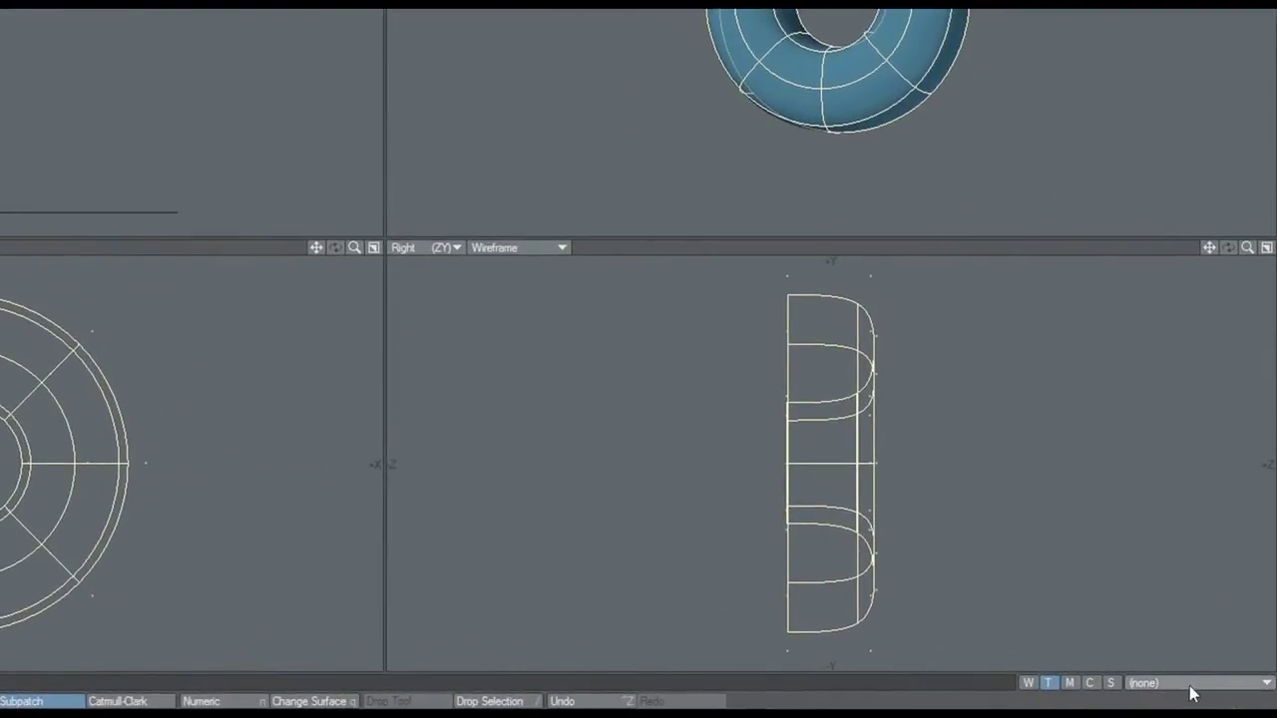
pyautogui.click(1193, 683)
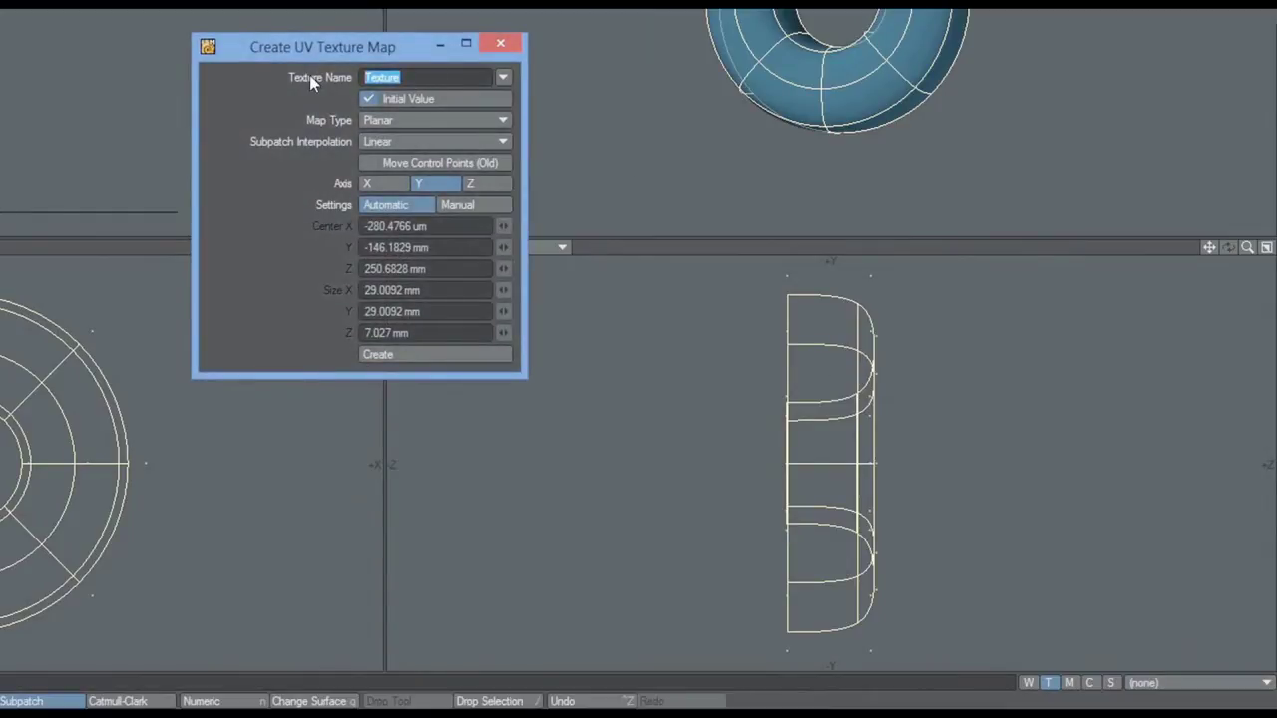
pyautogui.write('Ring')
pyautogui.click(503, 141)
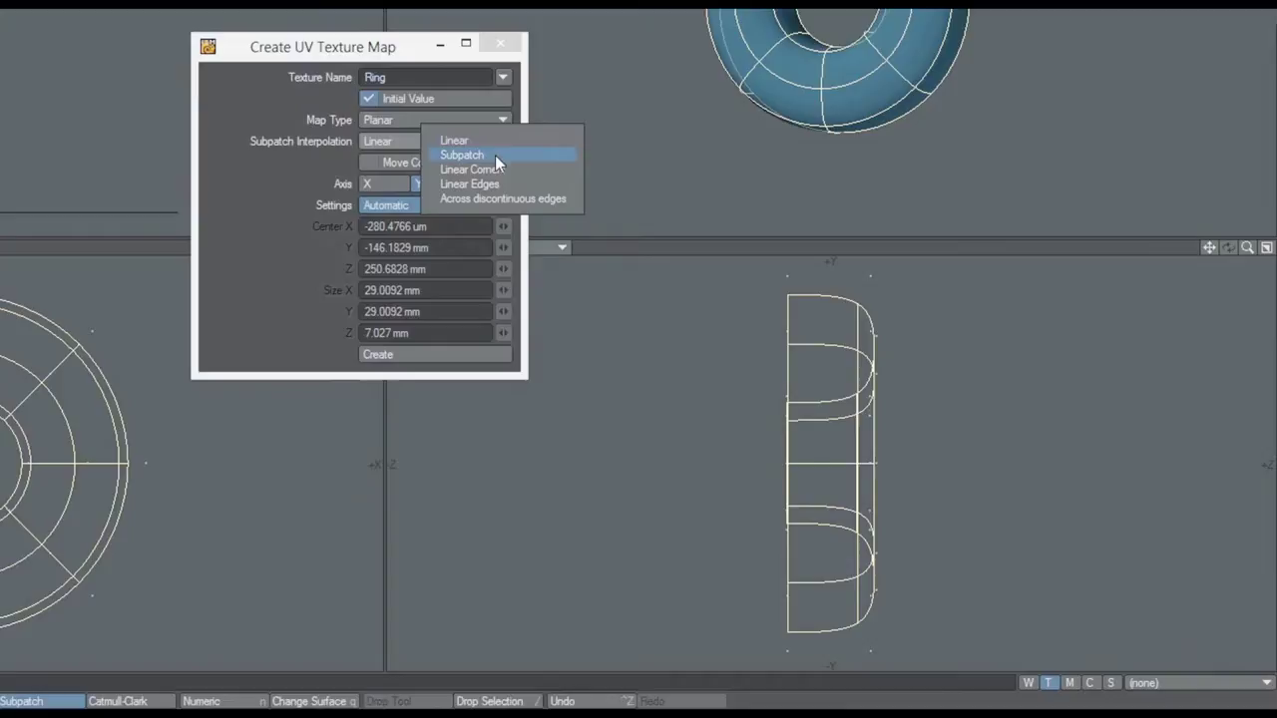
pyautogui.click(494, 155)
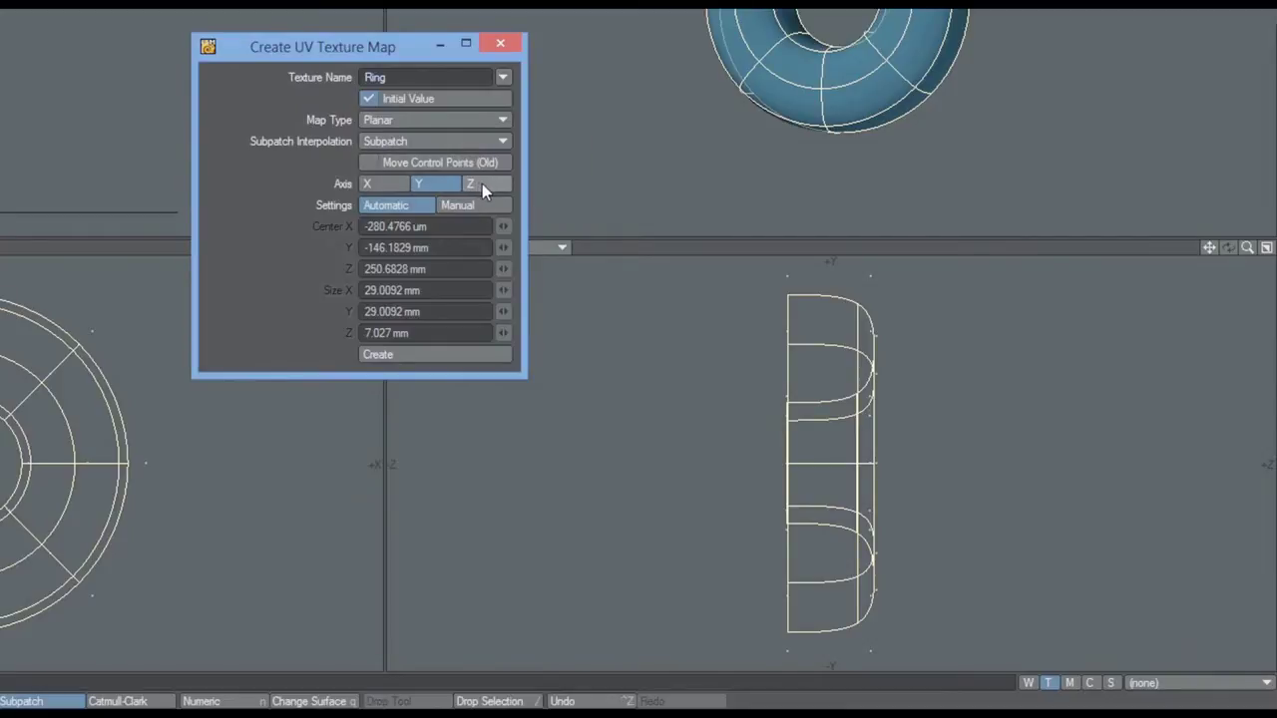
pyautogui.click(482, 183)
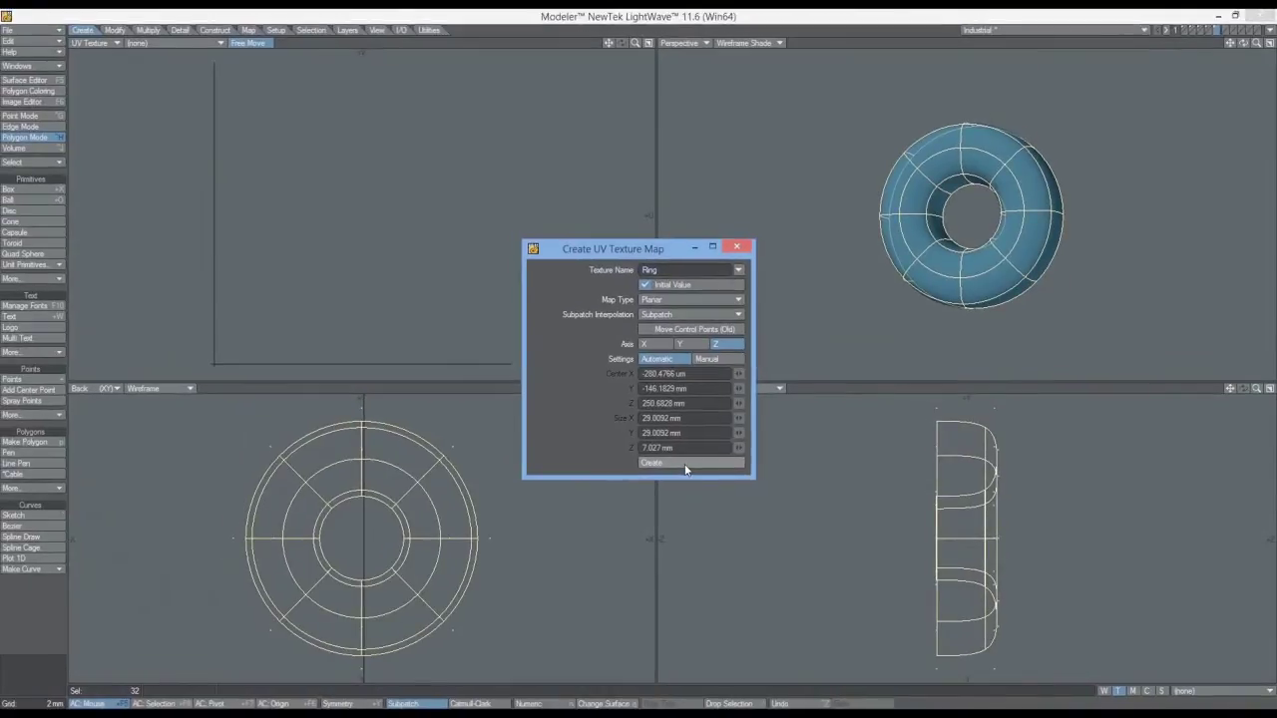
pyautogui.click(685, 465)
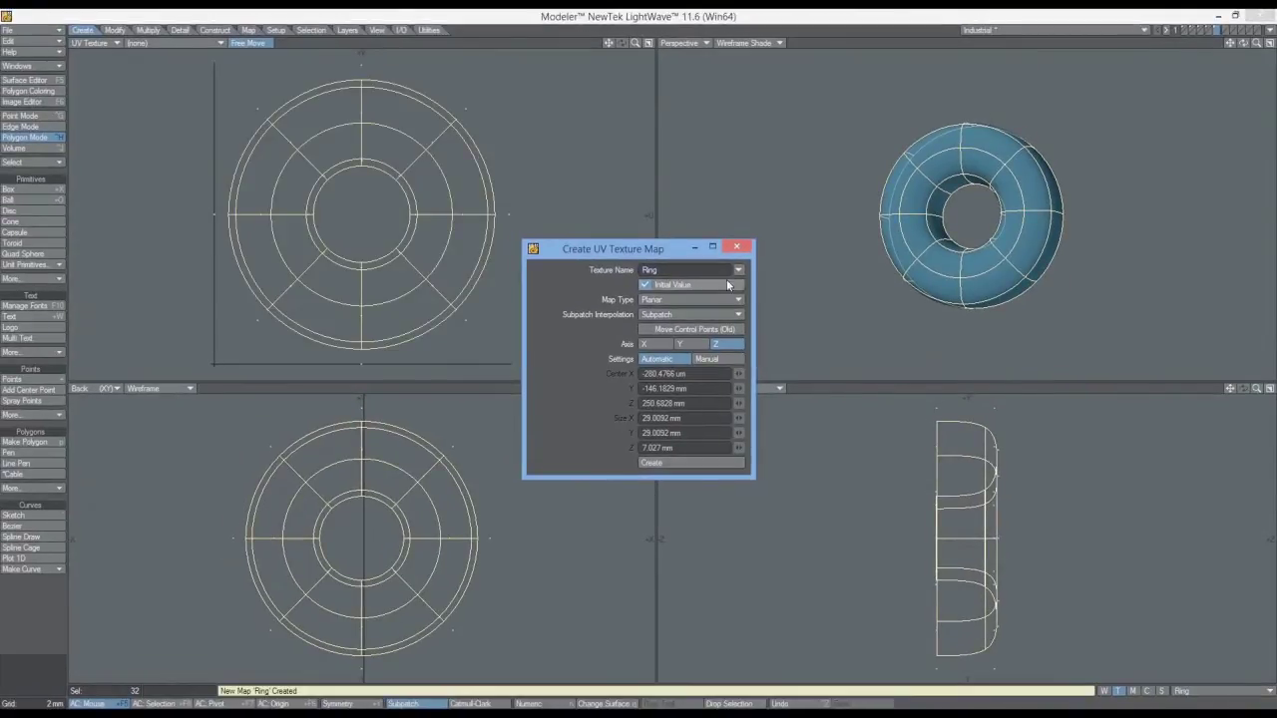
pyautogui.click(738, 247)
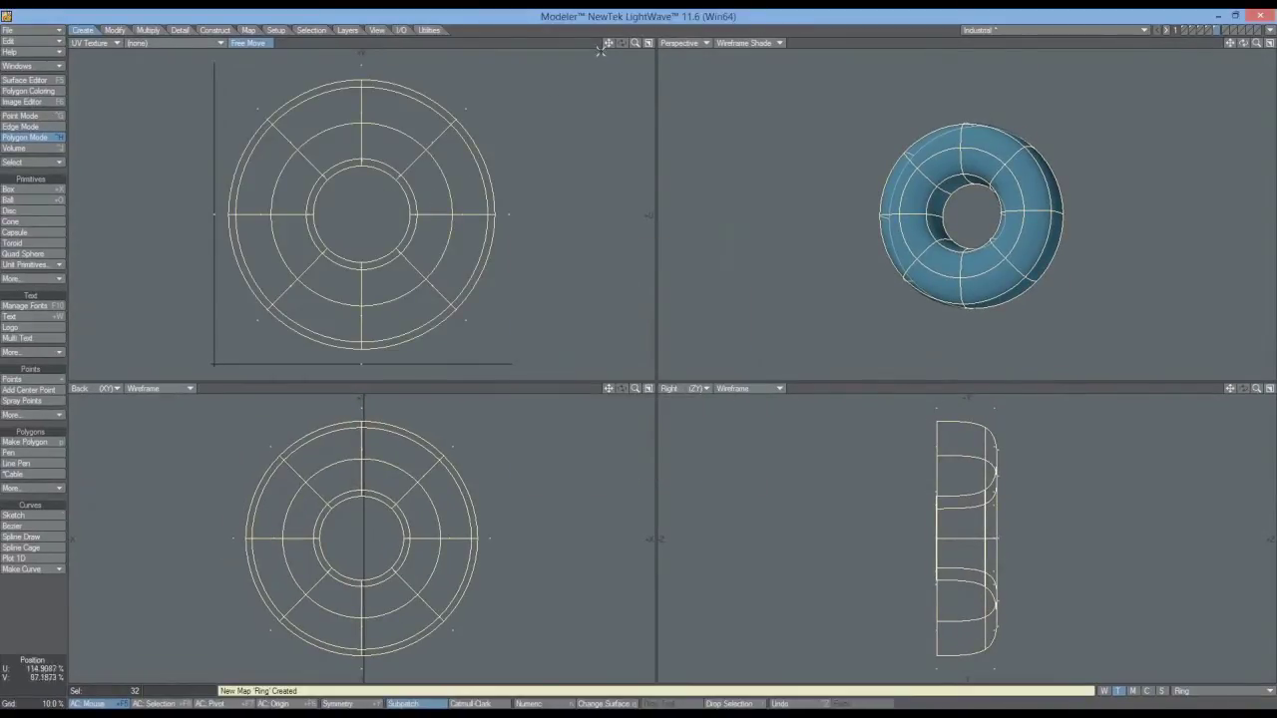
# Select all polygons of the single mapped ring and copy its UVs
pyautogui.moveTo(604, 47); pyautogui.dragTo(661, 47)
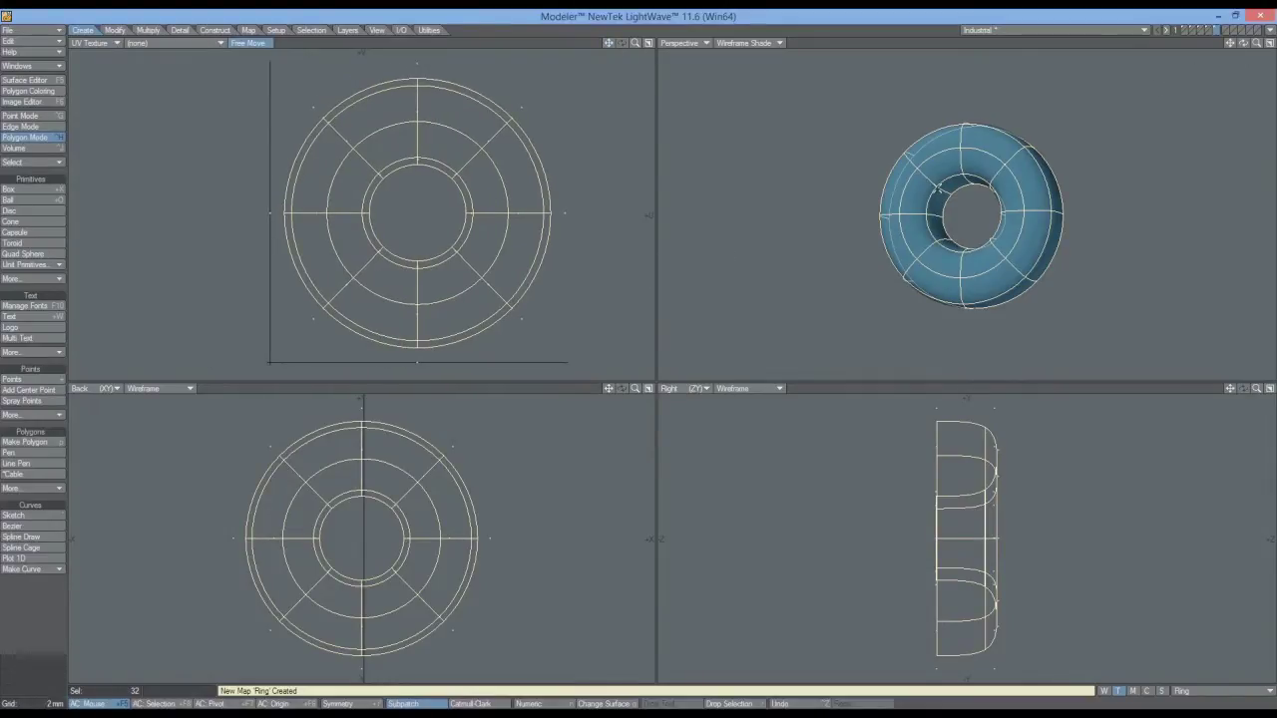
pyautogui.click(843, 304)
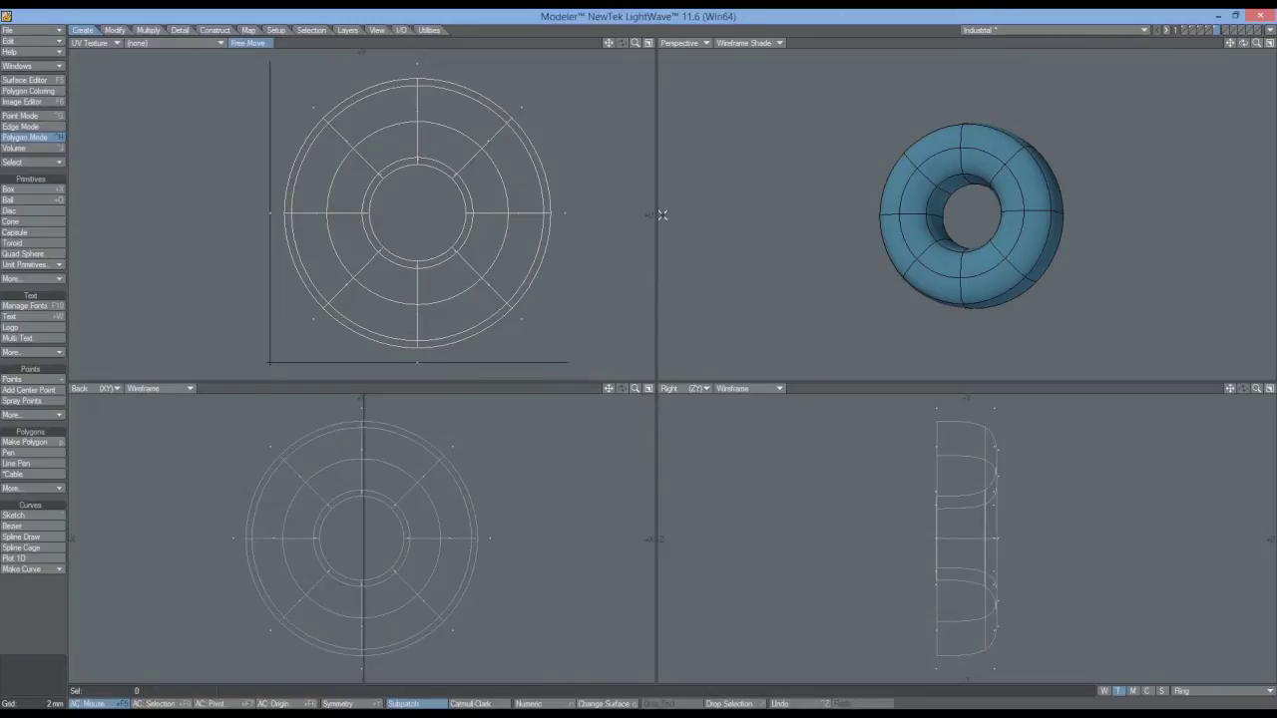
pyautogui.moveTo(608, 43); pyautogui.dragTo(605, 51)
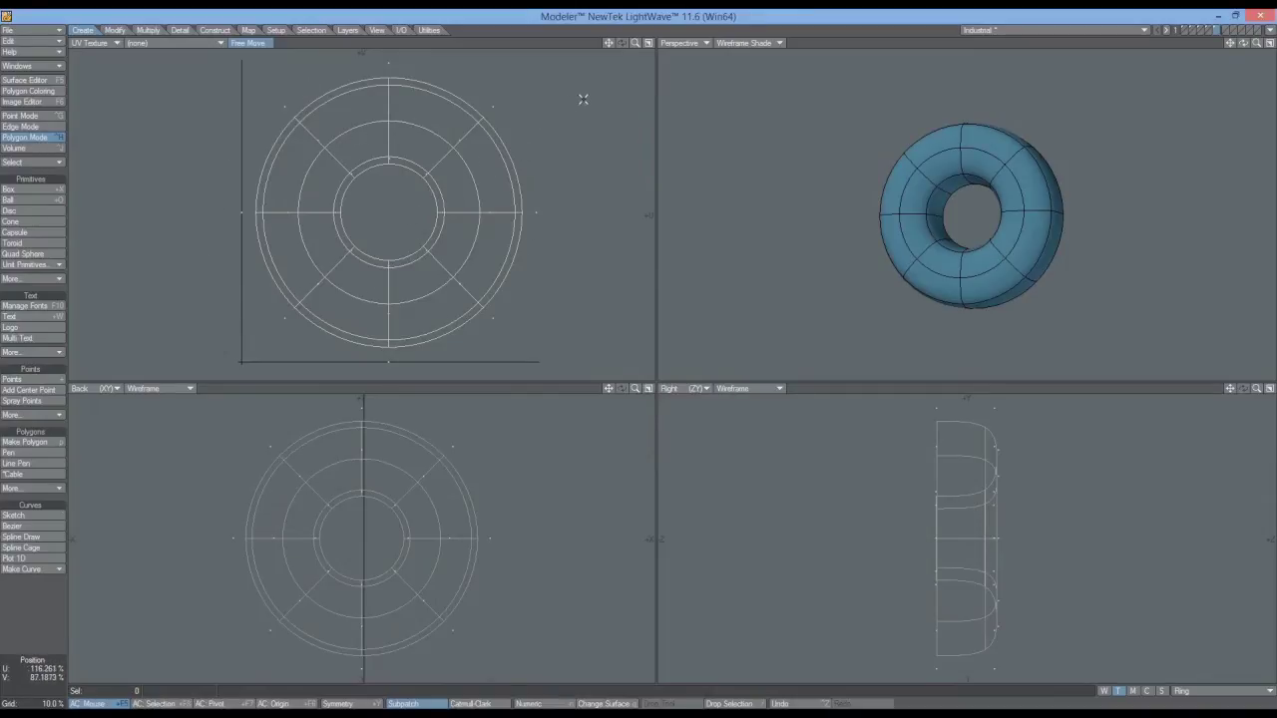
pyautogui.moveTo(584, 100)
pyautogui.mouseDown()
pyautogui.moveTo(444, 57)
pyautogui.moveTo(314, 57)
pyautogui.moveTo(185, 112)
pyautogui.moveTo(189, 299)
pyautogui.mouseUp()
pyautogui.moveTo(239, 341)
pyautogui.mouseDown(button='right')
pyautogui.moveTo(411, 367)
pyautogui.moveTo(614, 201)
pyautogui.moveTo(540, 67)
pyautogui.mouseUp(button='right')
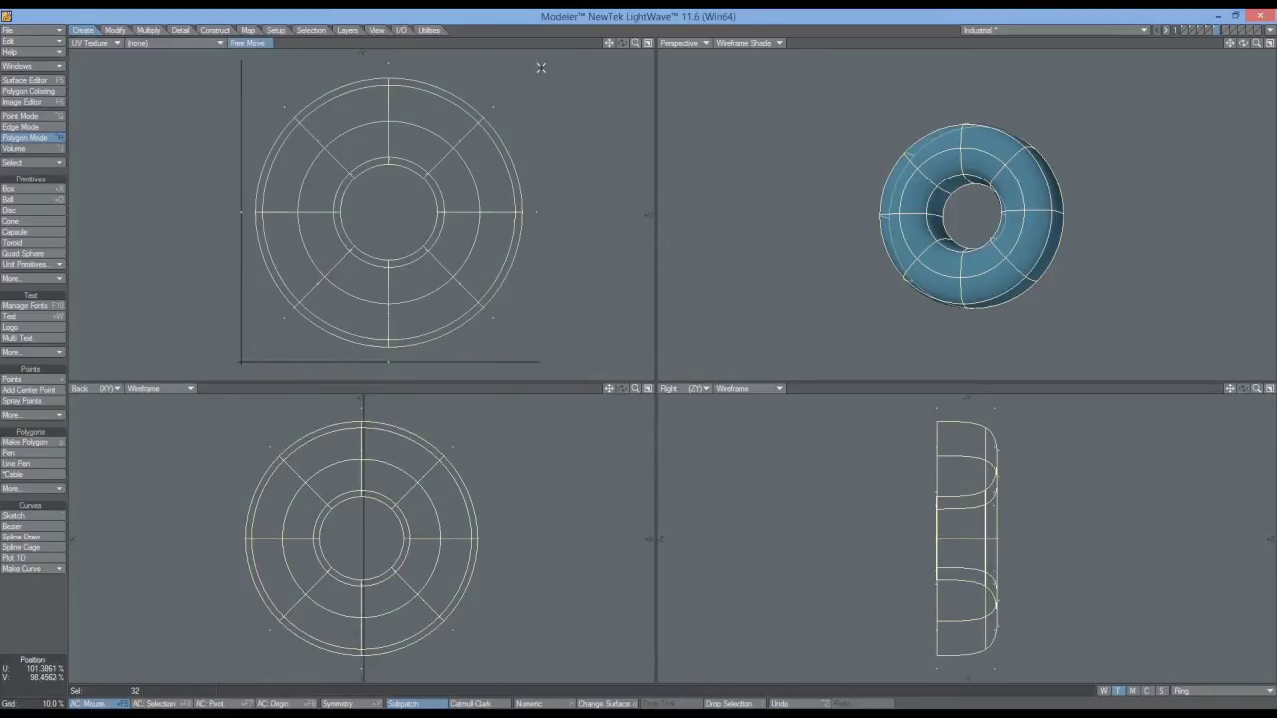
pyautogui.click(248, 30)
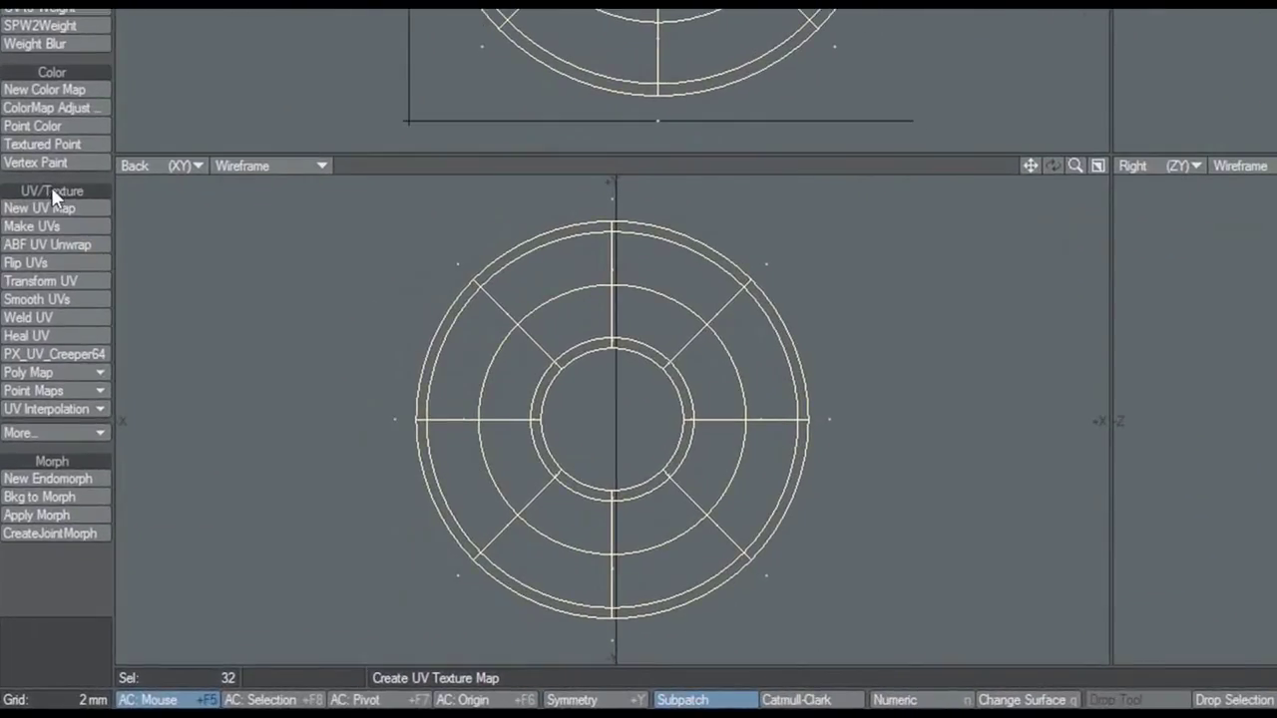
pyautogui.click(97, 434)
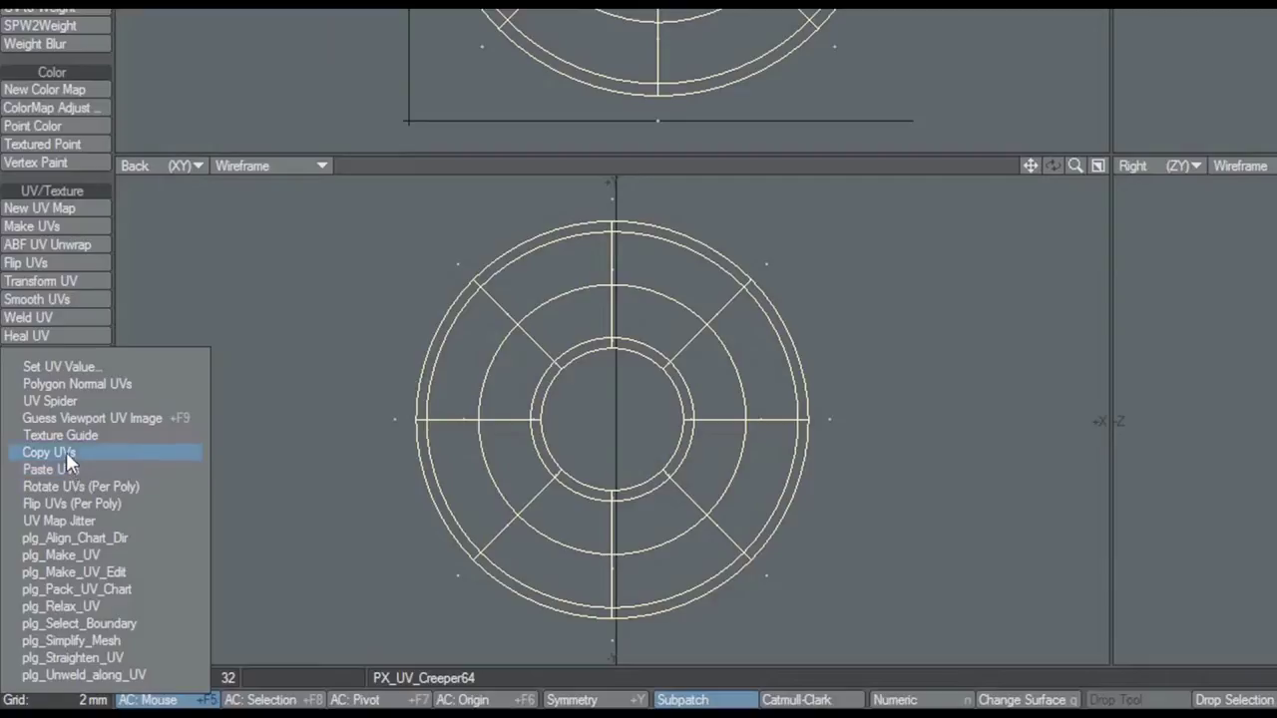
pyautogui.click(66, 453)
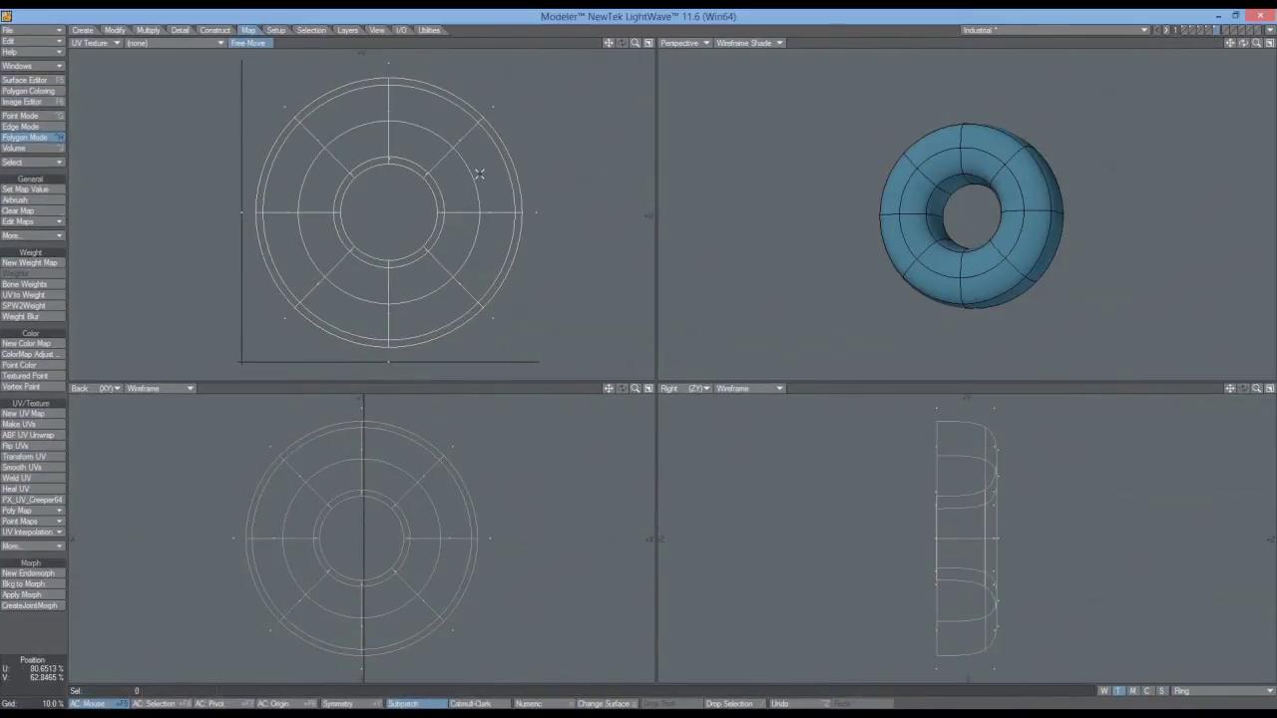
# Switch to the layer with the circular ring array, select every ring and paste the copied UVs onto them
pyautogui.click(1209, 30)
pyautogui.moveTo(1256, 42); pyautogui.dragTo(1147, 43)
pyautogui.moveTo(1230, 43); pyautogui.dragTo(1209, 149)
pyautogui.moveTo(1256, 43); pyautogui.dragTo(1232, 48)
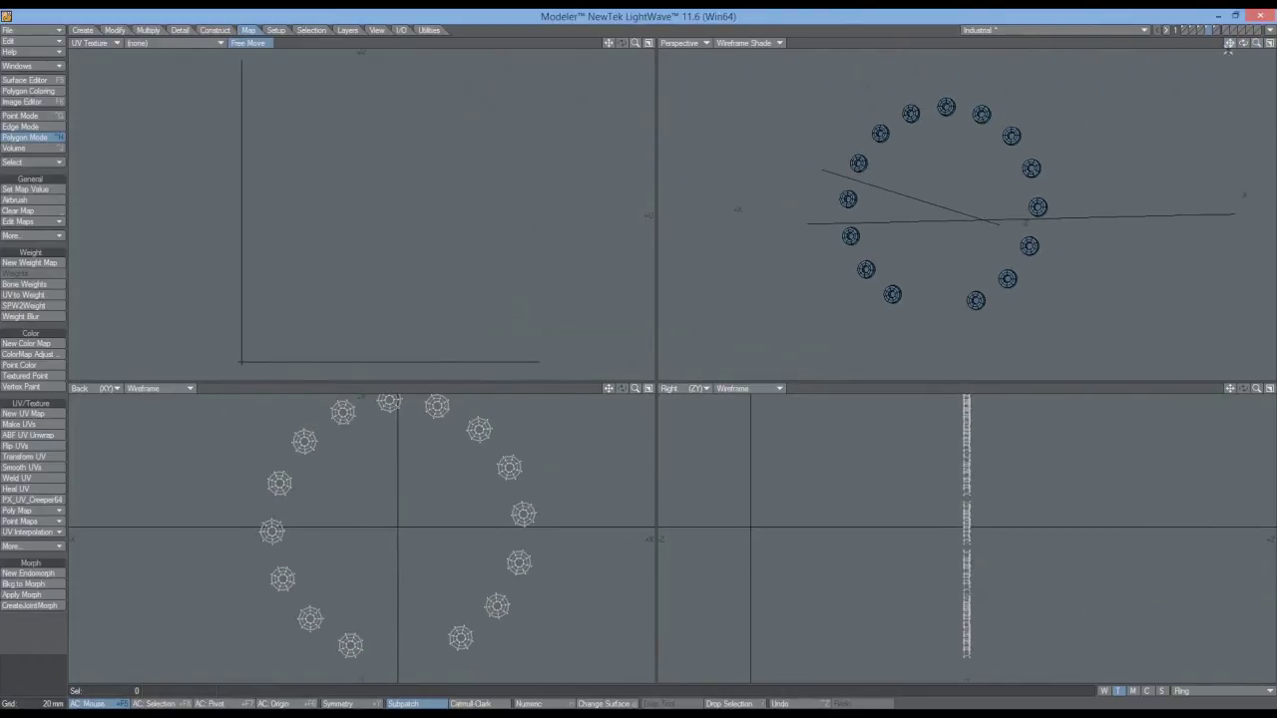
pyautogui.moveTo(608, 390); pyautogui.dragTo(611, 396)
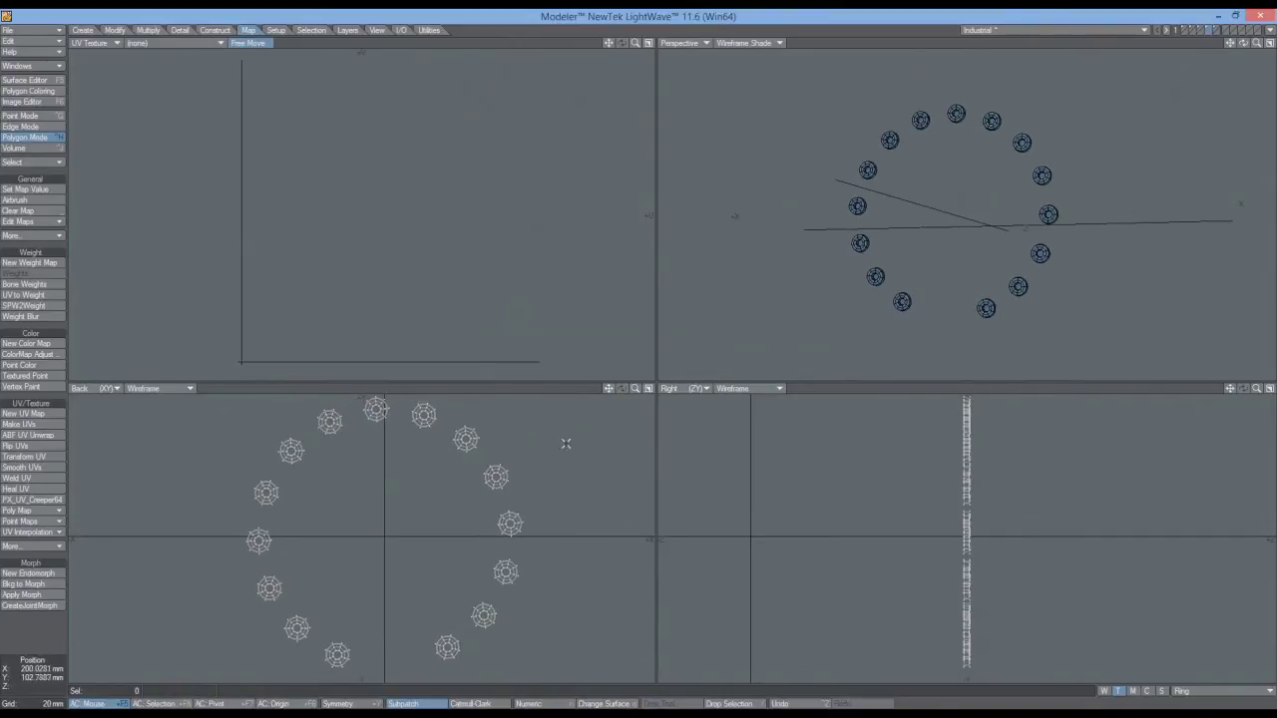
pyautogui.moveTo(574, 443)
pyautogui.mouseDown(button='right')
pyautogui.moveTo(427, 384)
pyautogui.moveTo(240, 449)
pyautogui.moveTo(239, 670)
pyautogui.moveTo(562, 522)
pyautogui.moveTo(536, 401)
pyautogui.mouseUp(button='right')
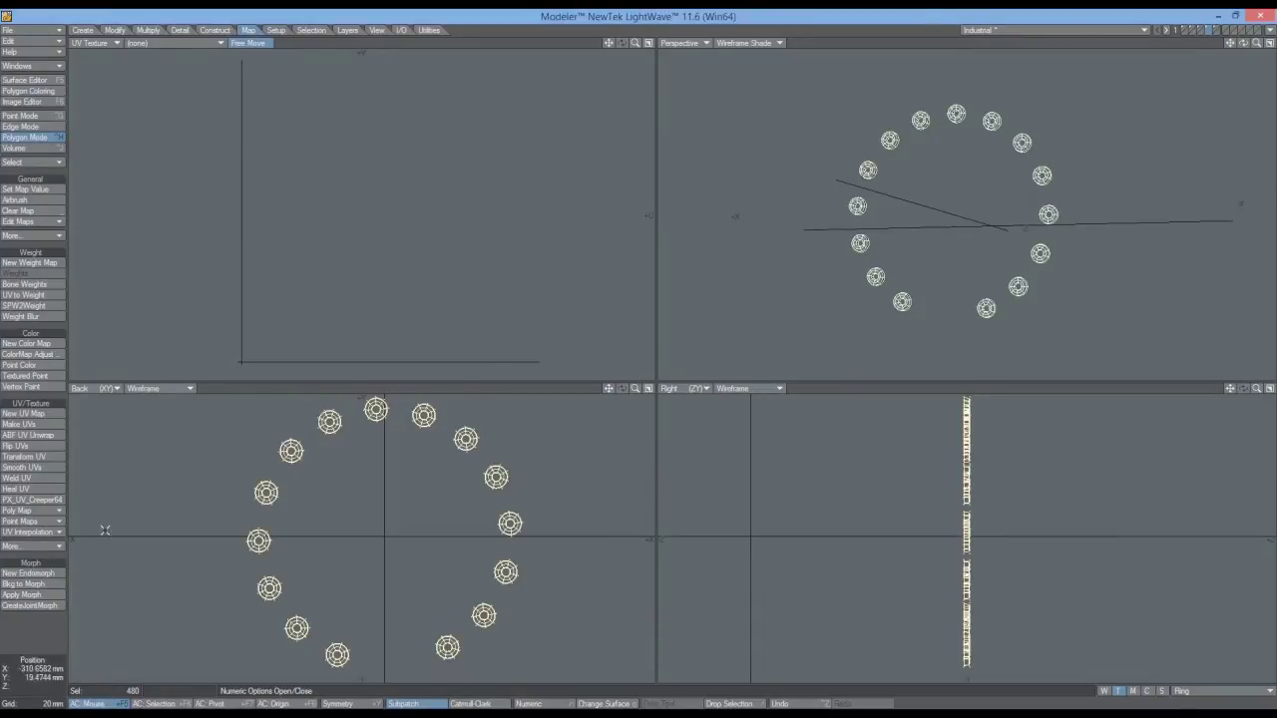
pyautogui.click(58, 545)
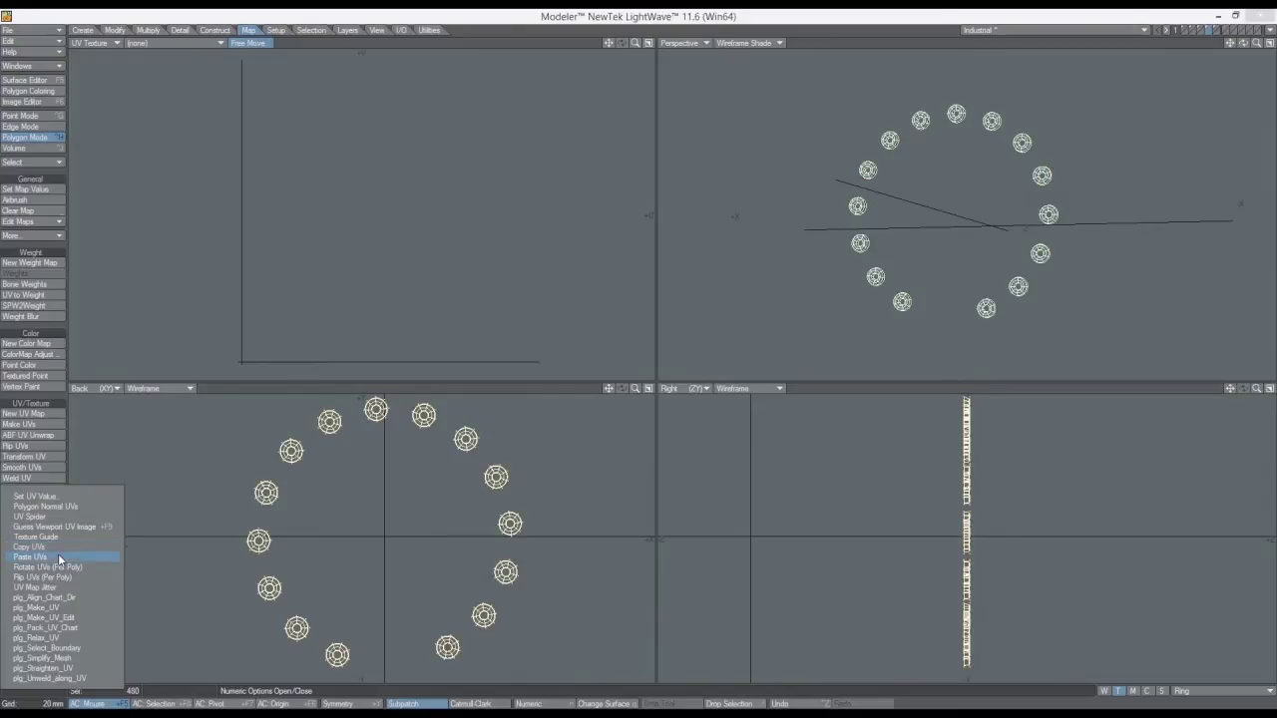
pyautogui.click(40, 562)
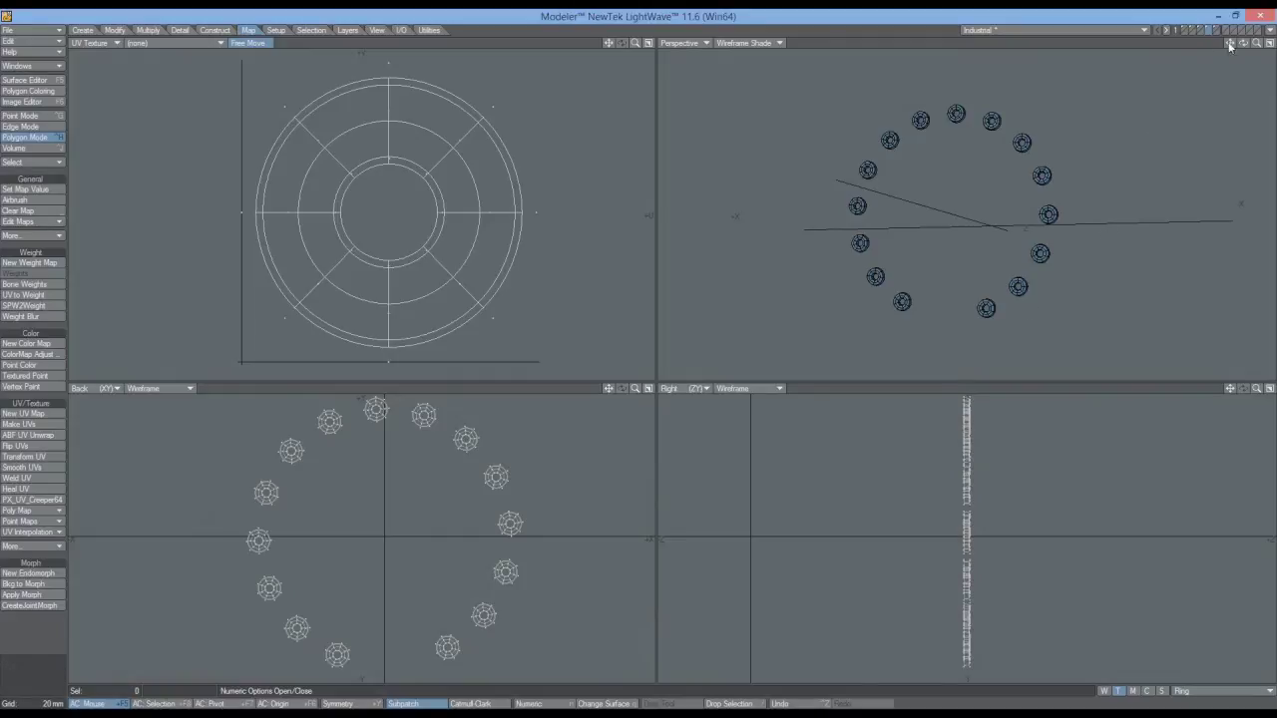
# Select a group of polygons in the UV view and examine which matching polygons it covers on the rings around the array
pyautogui.moveTo(1256, 46); pyautogui.dragTo(1020, 175)
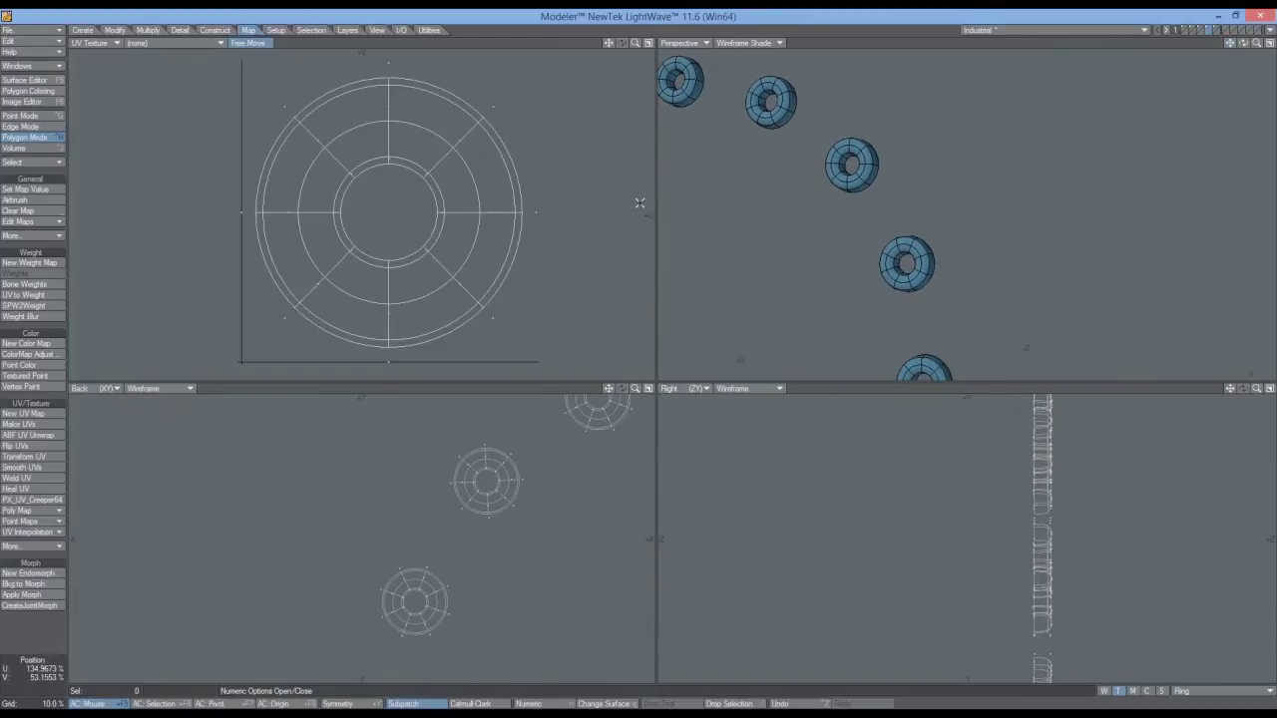
pyautogui.moveTo(489, 199); pyautogui.dragTo(474, 286)
pyautogui.moveTo(499, 160); pyautogui.dragTo(422, 114)
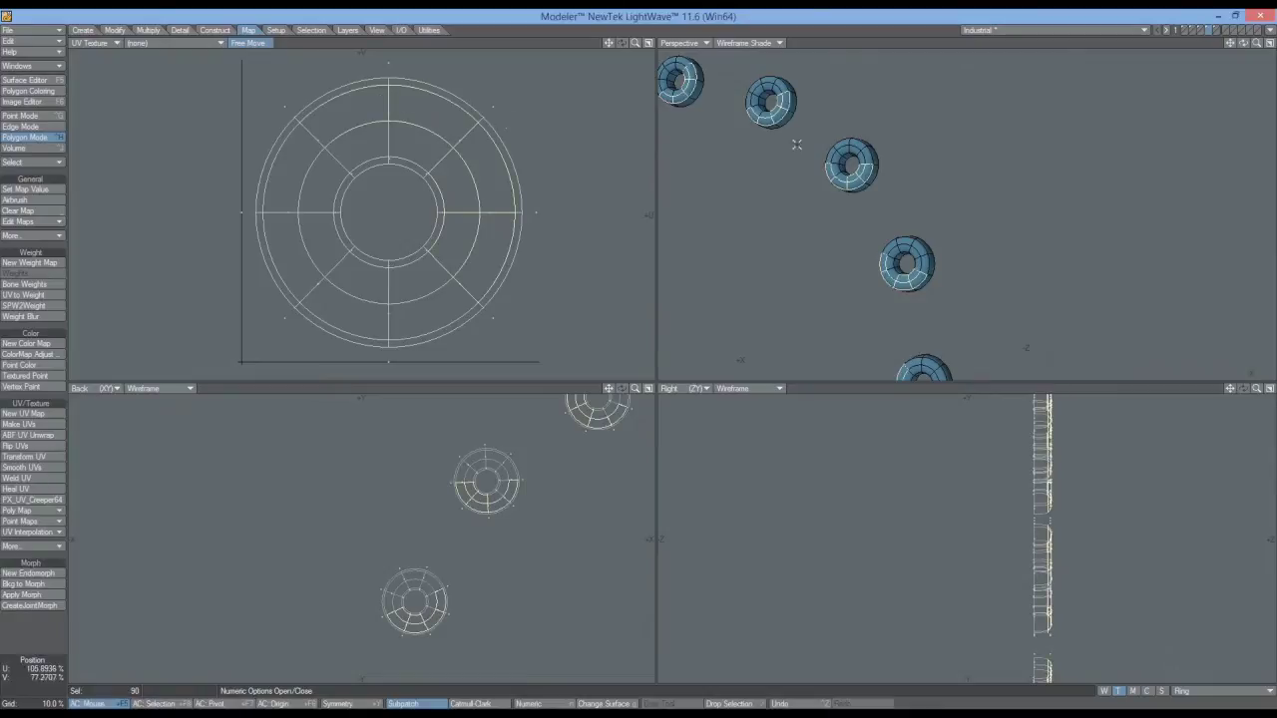
pyautogui.moveTo(1257, 43); pyautogui.dragTo(1157, 43)
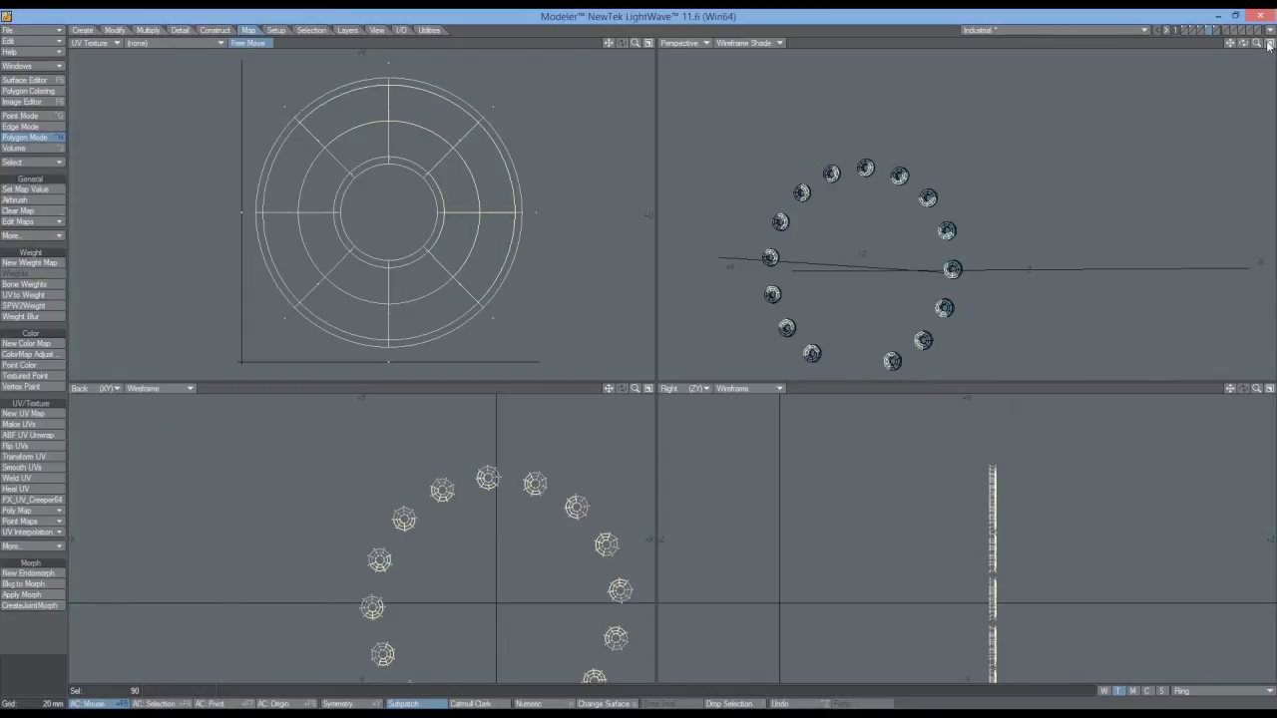
pyautogui.moveTo(1244, 46); pyautogui.dragTo(1276, 24)
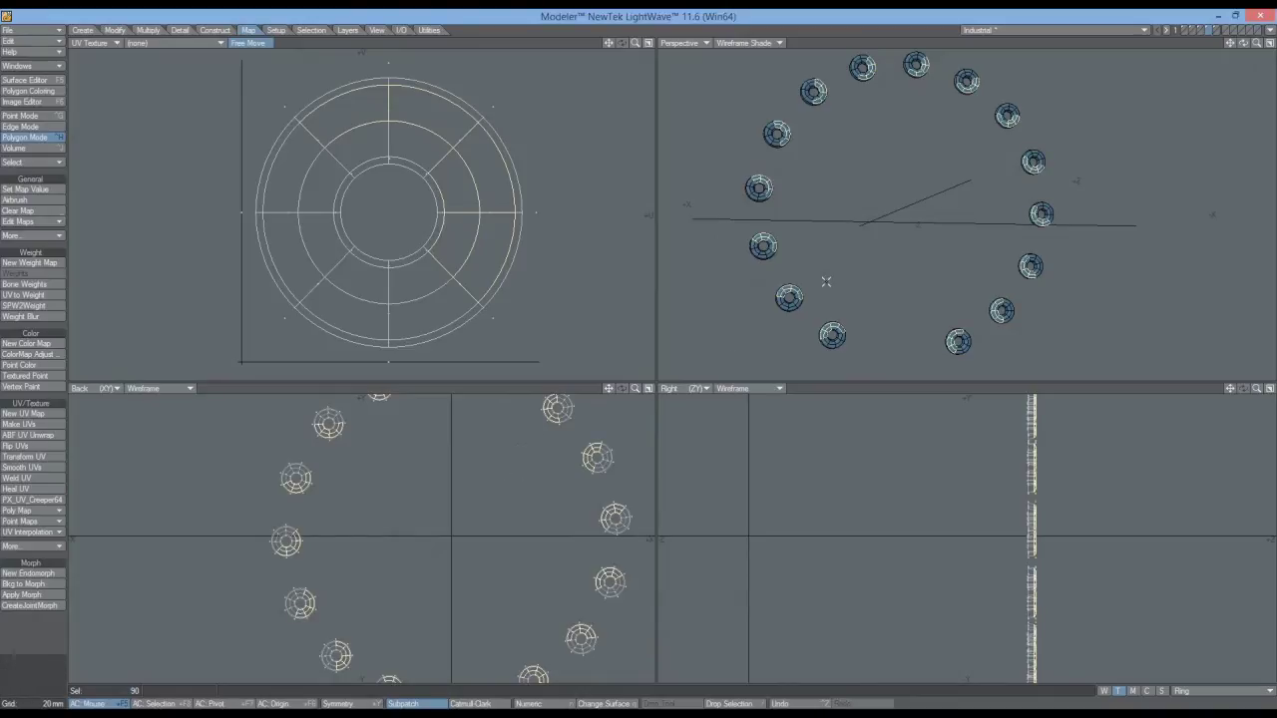
pyautogui.moveTo(1240, 43); pyautogui.dragTo(1165, 43)
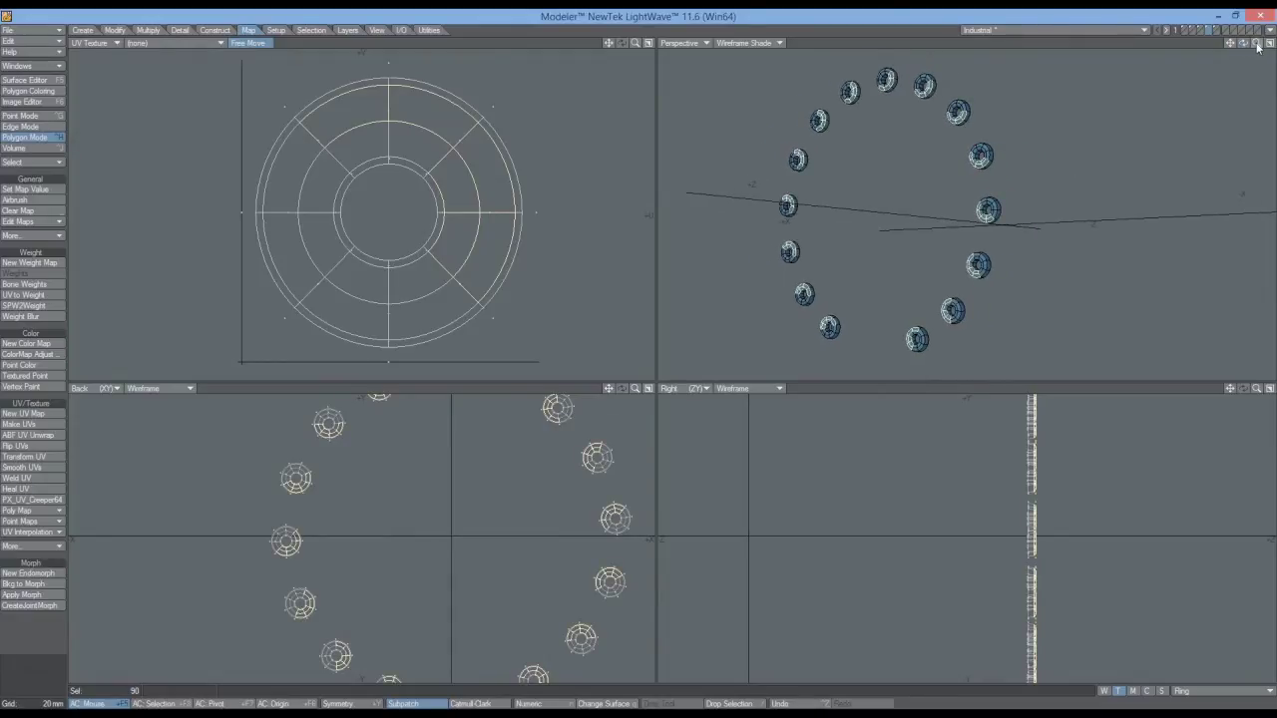
pyautogui.moveTo(1231, 44); pyautogui.dragTo(1243, 43)
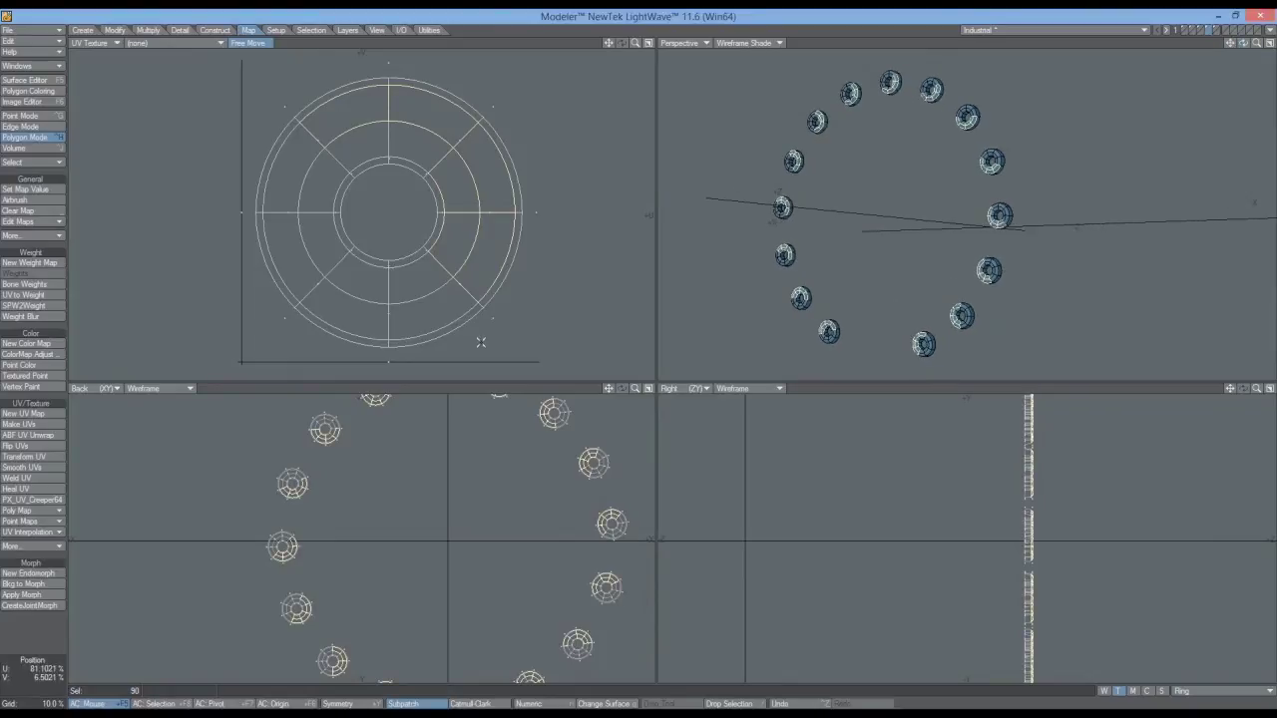
pyautogui.click(33, 633)
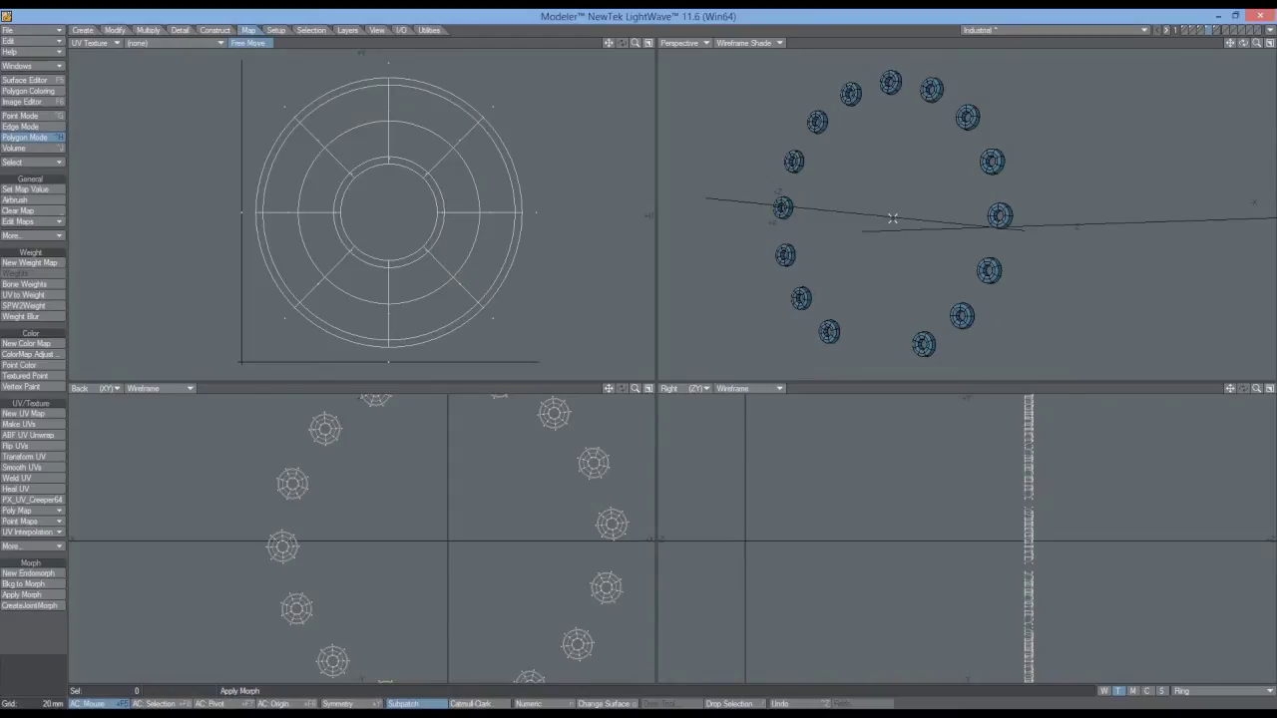
# Undo the UV paste on the ring array and clear the ring selection
pyautogui.hotkey('ctrl', 'z')
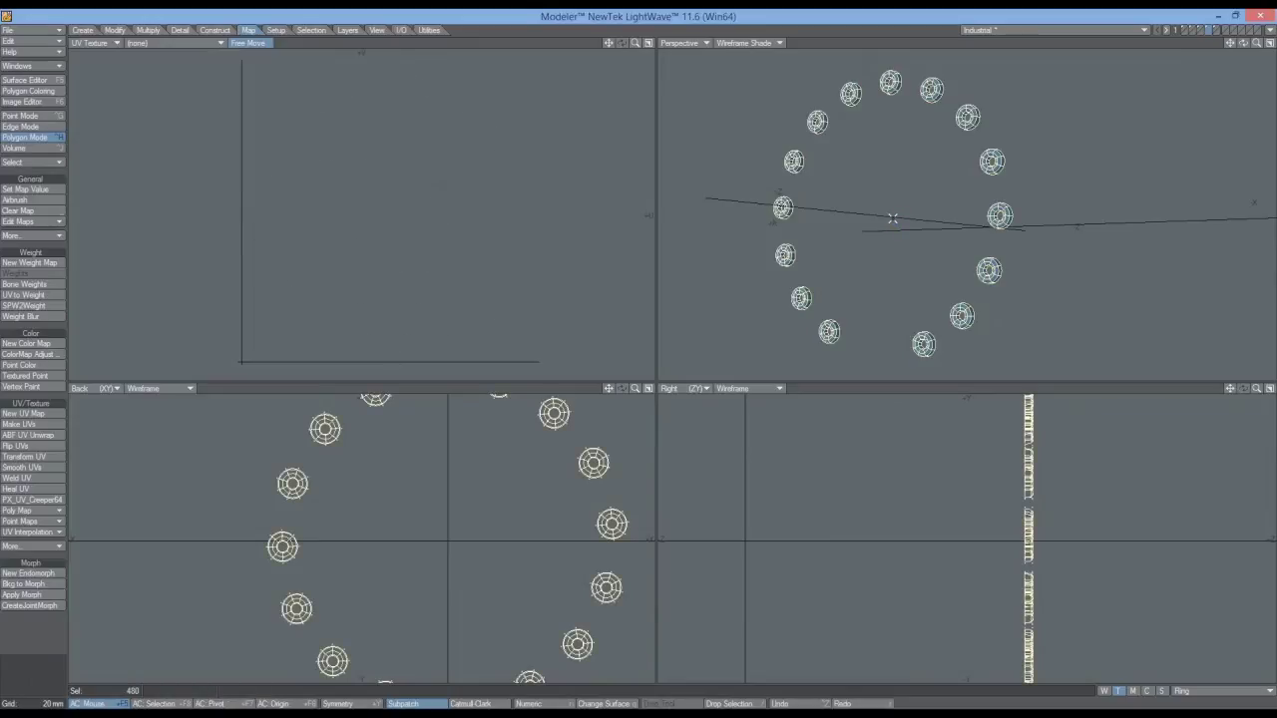
pyautogui.click(42, 643)
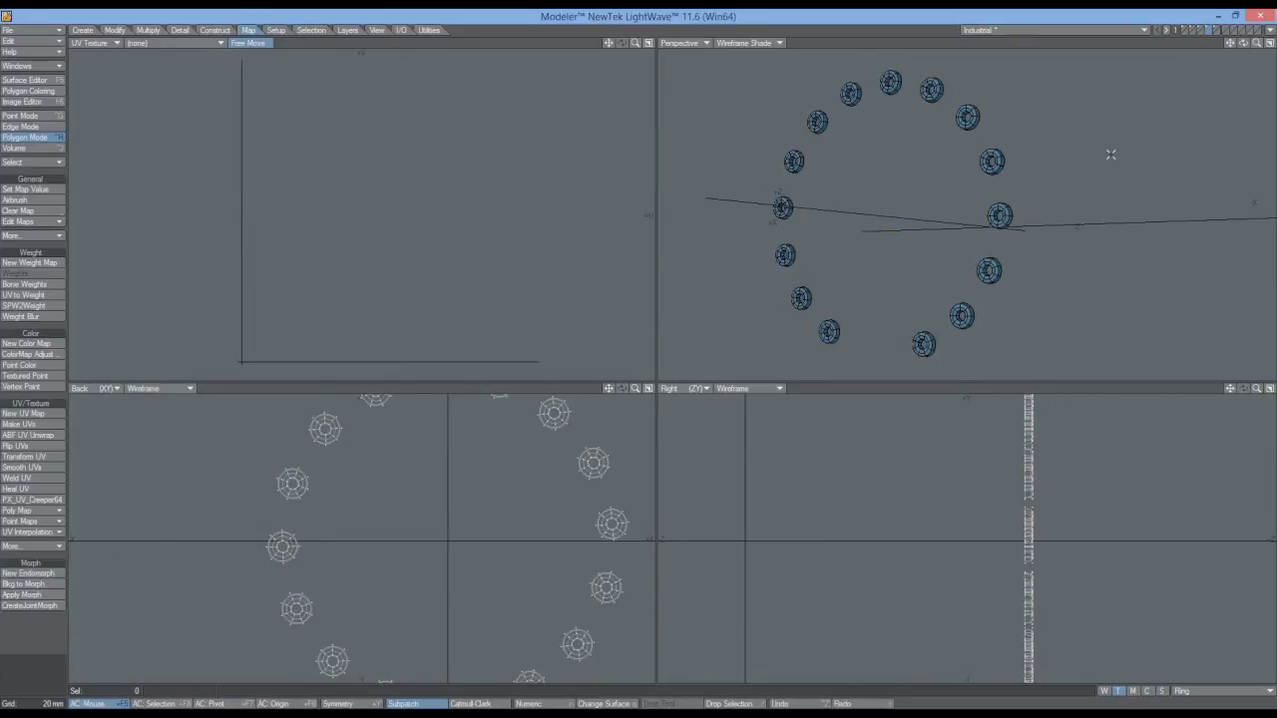
# Select the outermost ring on the +X side, change the UV view to Top, and stretch that ring along Z into a long tube
pyautogui.moveTo(635, 494); pyautogui.dragTo(585, 506, button='right')
pyautogui.moveTo(622, 555)
pyautogui.mouseDown(button='right')
pyautogui.moveTo(639, 504)
pyautogui.moveTo(611, 491)
pyautogui.mouseUp(button='right')
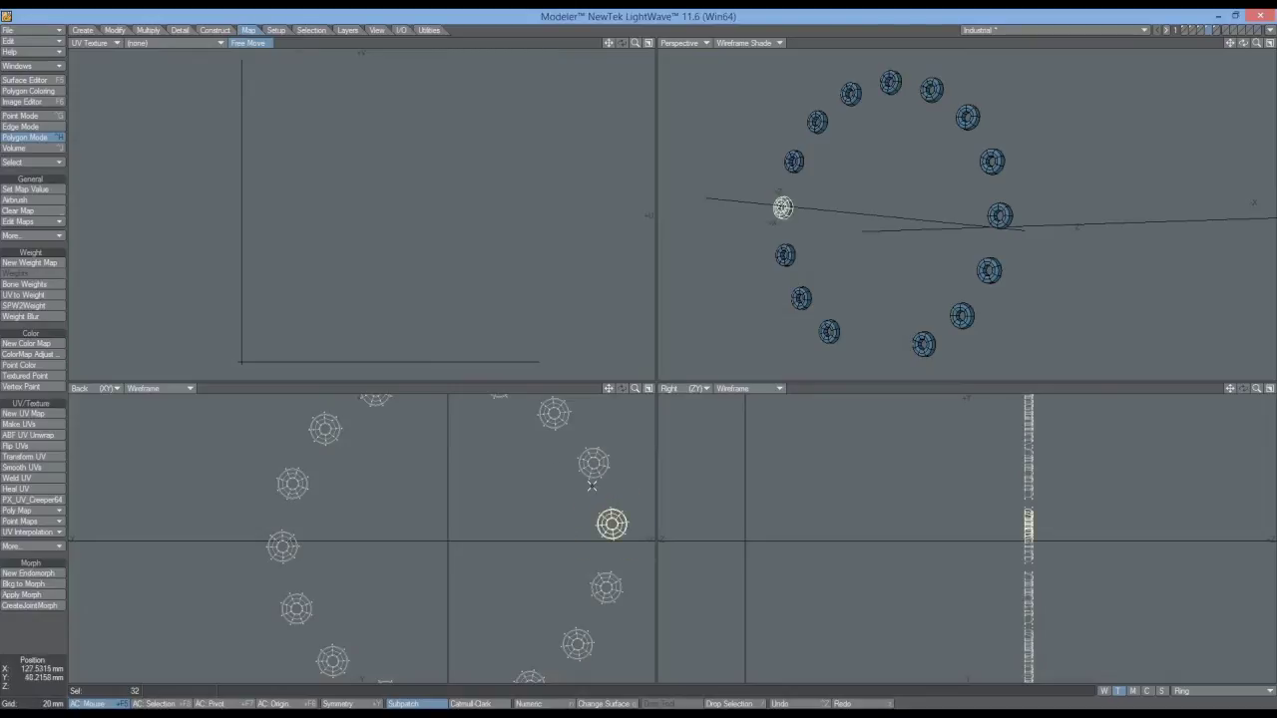
pyautogui.click(92, 42)
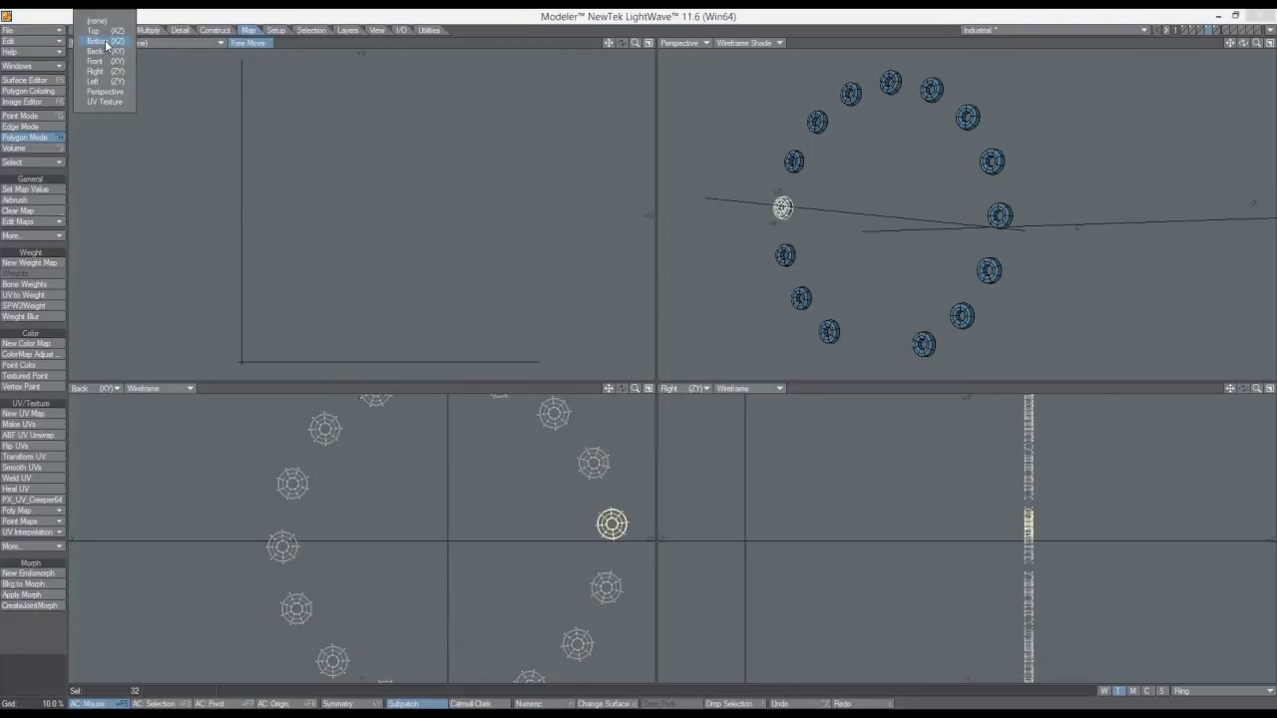
pyautogui.click(101, 32)
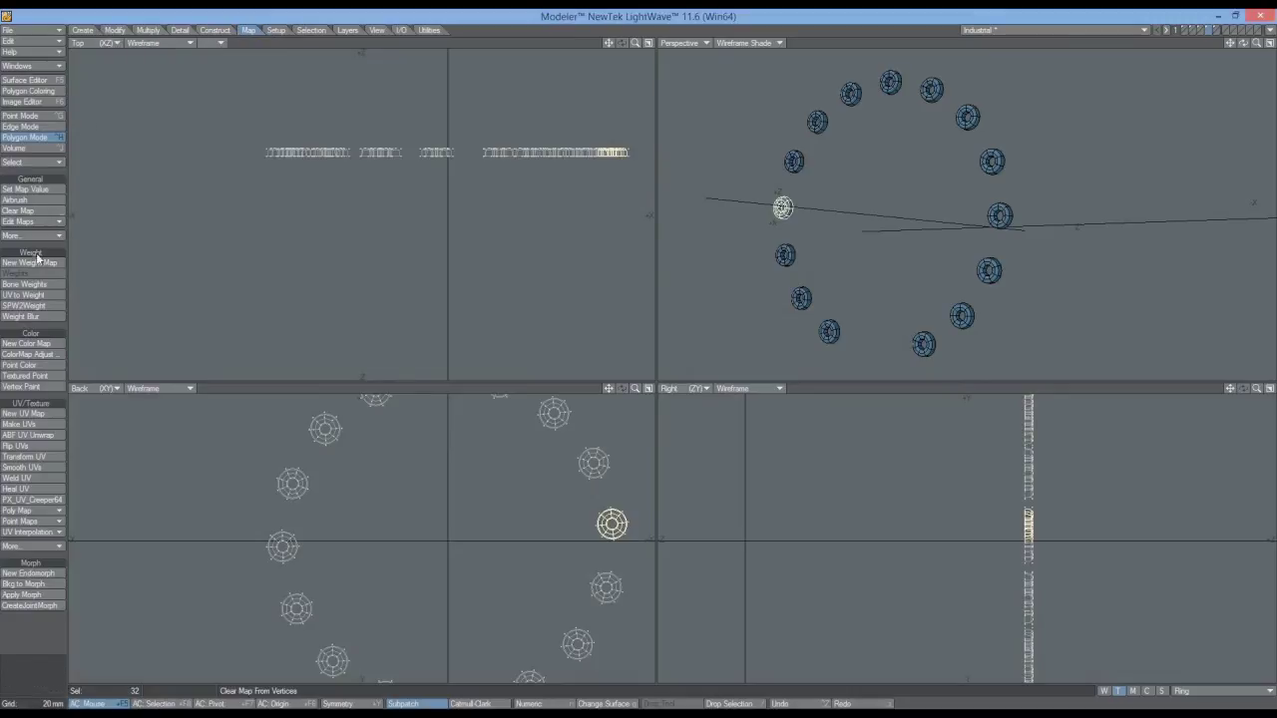
pyautogui.click(115, 30)
pyautogui.click(24, 424)
pyautogui.moveTo(588, 150); pyautogui.dragTo(613, 153)
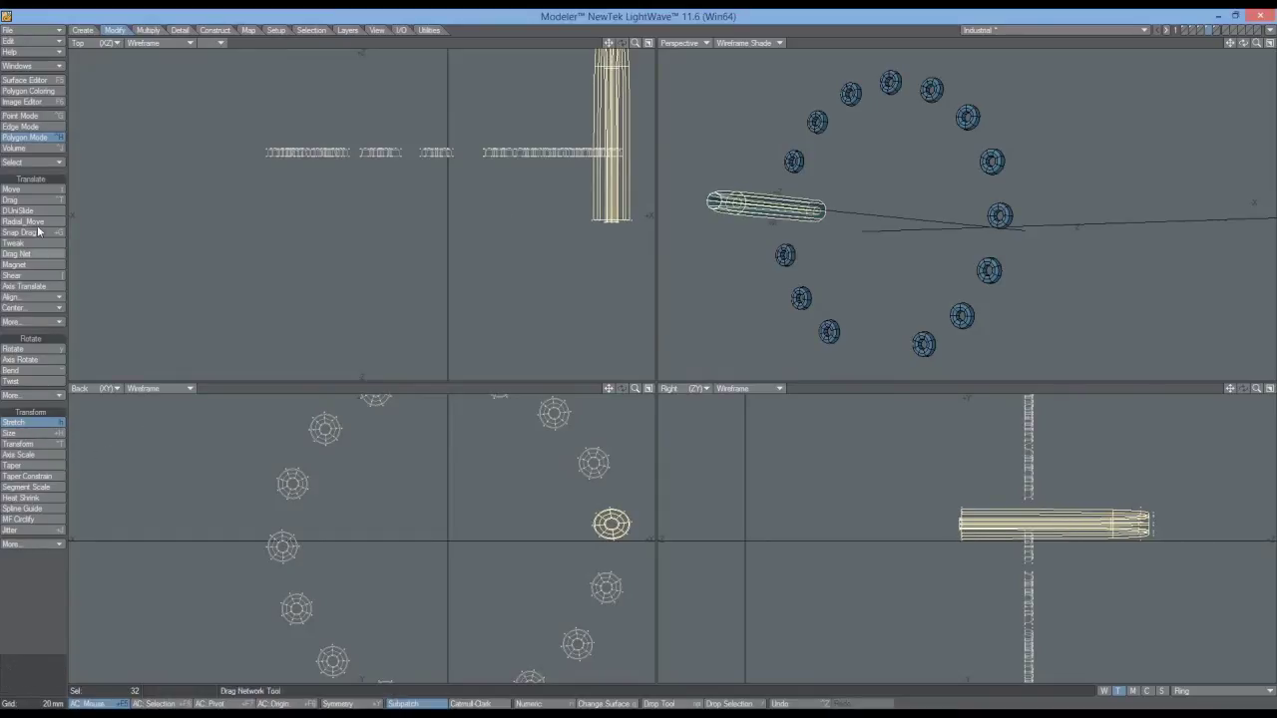
# Rotate the tube-shaped ring about 61° in the Top view and deselect it
pyautogui.click(14, 349)
pyautogui.moveTo(611, 148); pyautogui.dragTo(551, 150)
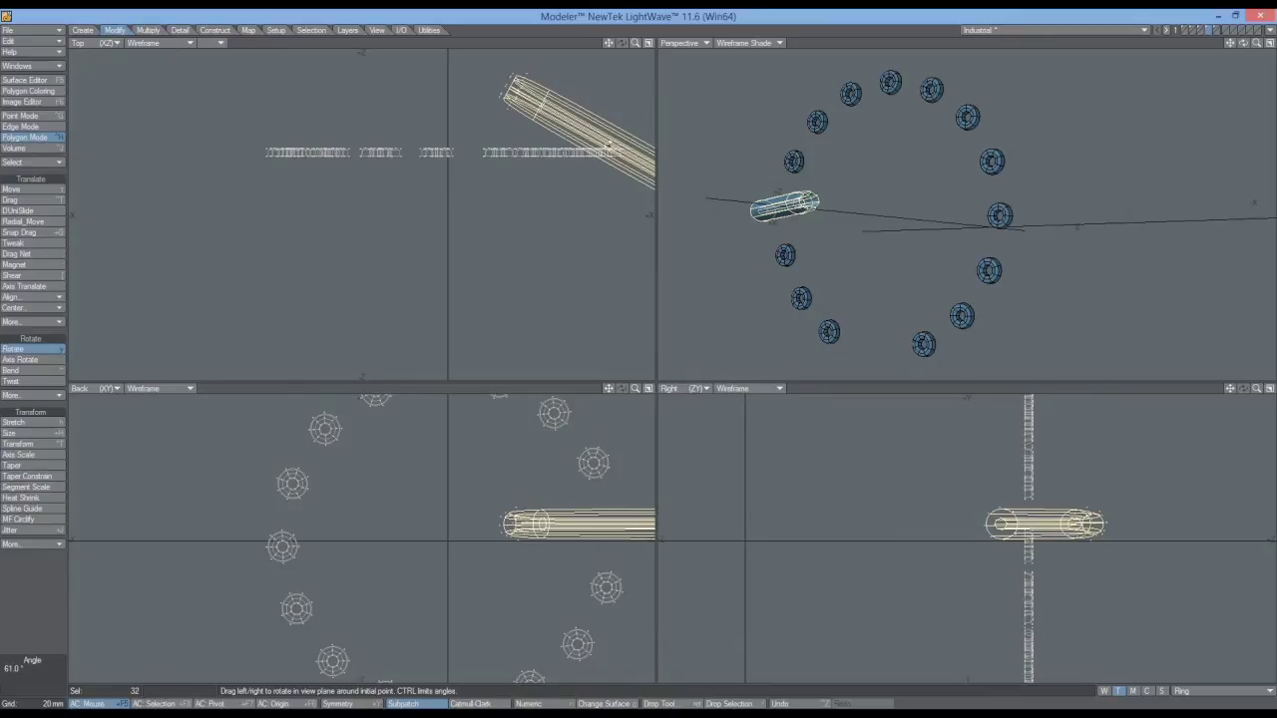
pyautogui.click(22, 351)
pyautogui.click(28, 592)
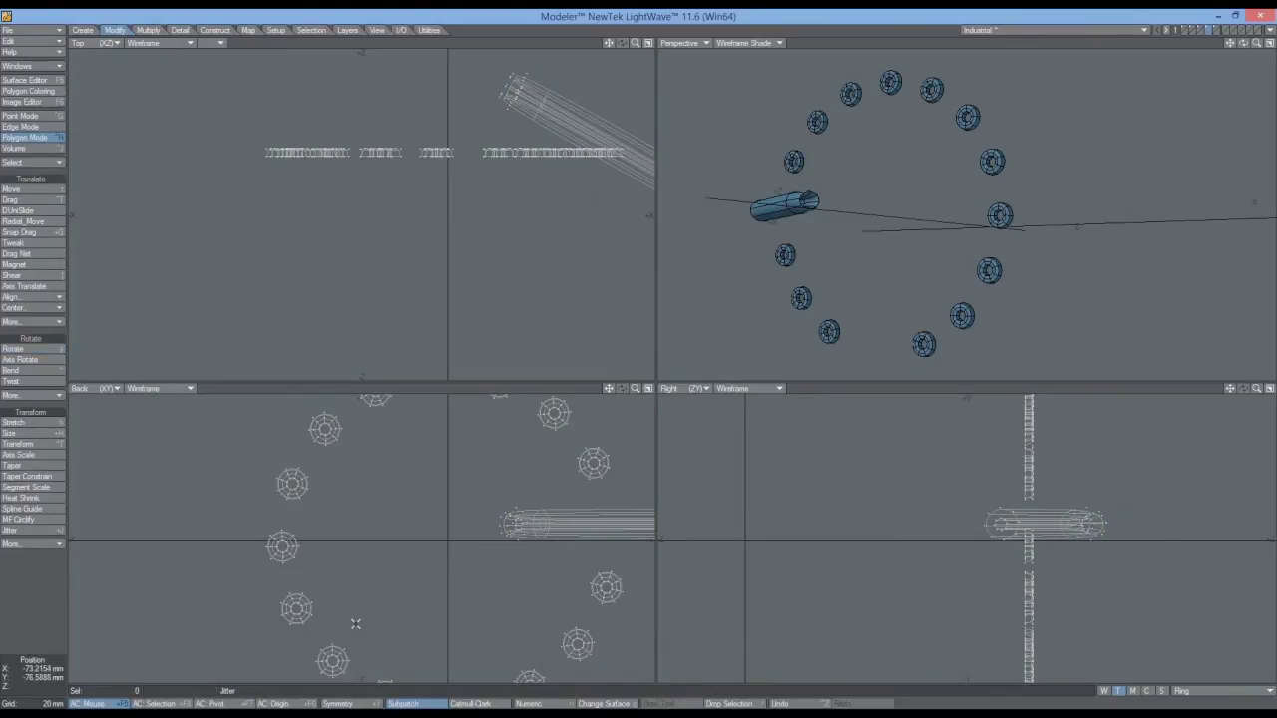
# Select a ring near the lower −X side of the array and stretch it to about 499% along Y and 98% along Z
pyautogui.moveTo(356, 629); pyautogui.dragTo(341, 604, button='right')
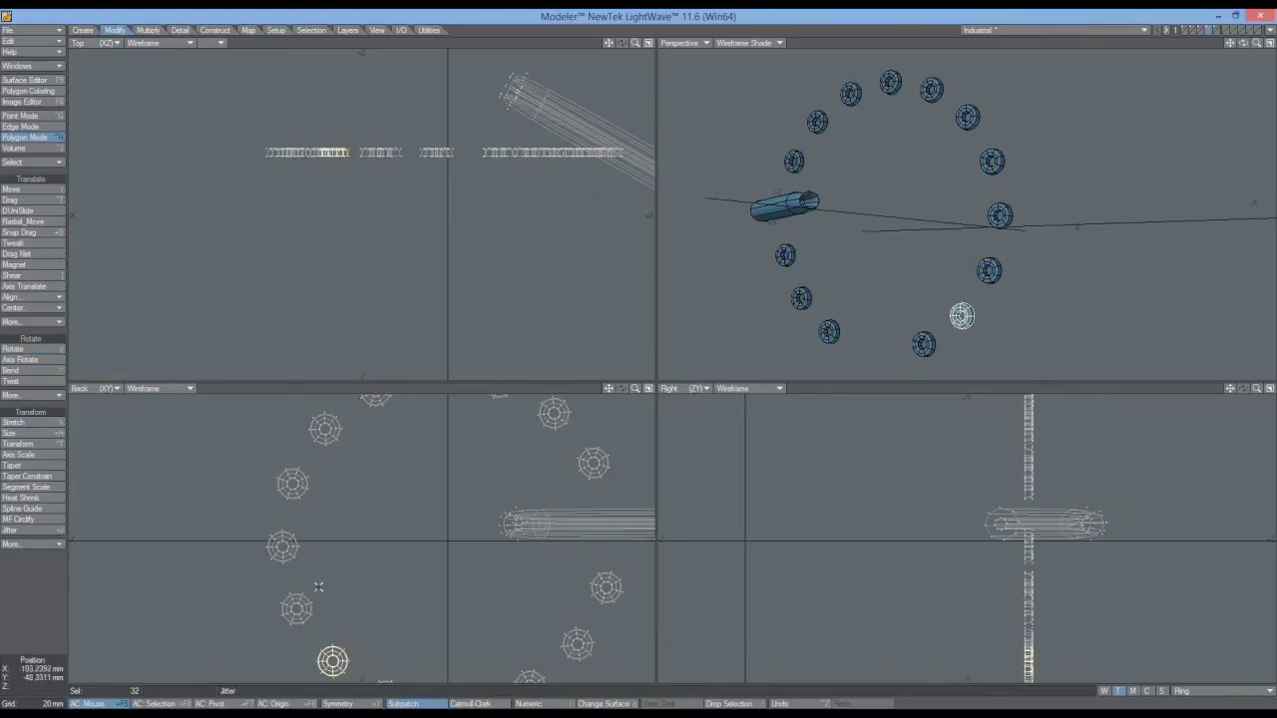
pyautogui.click(23, 424)
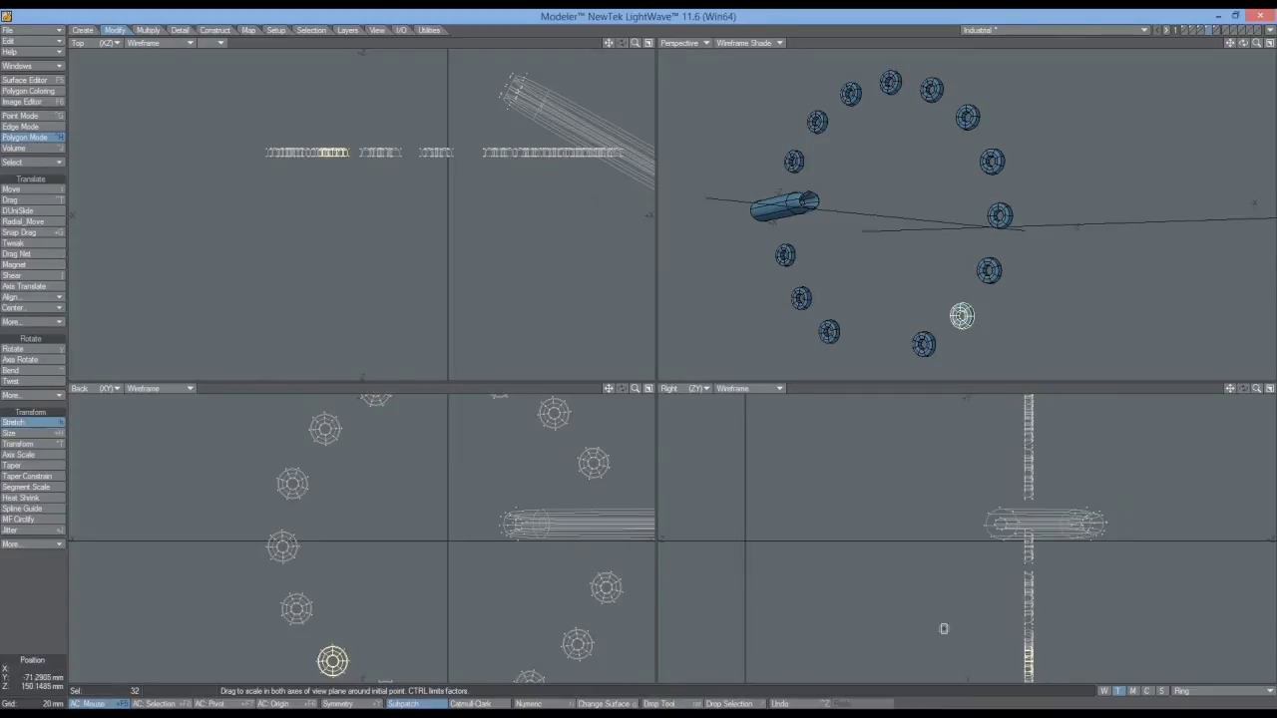
pyautogui.moveTo(1029, 660); pyautogui.dragTo(1028, 299)
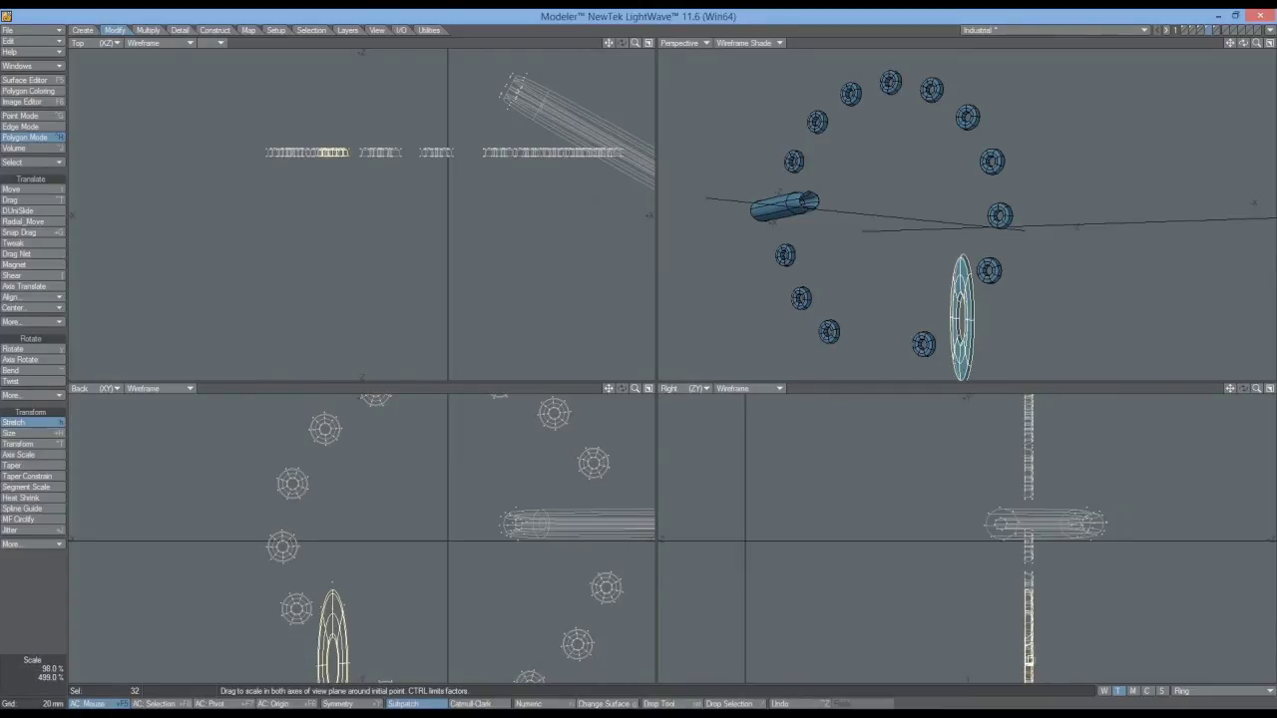
# Tilt the vertically stretched ring about the X axis in the Right view and deselect it
pyautogui.click(15, 351)
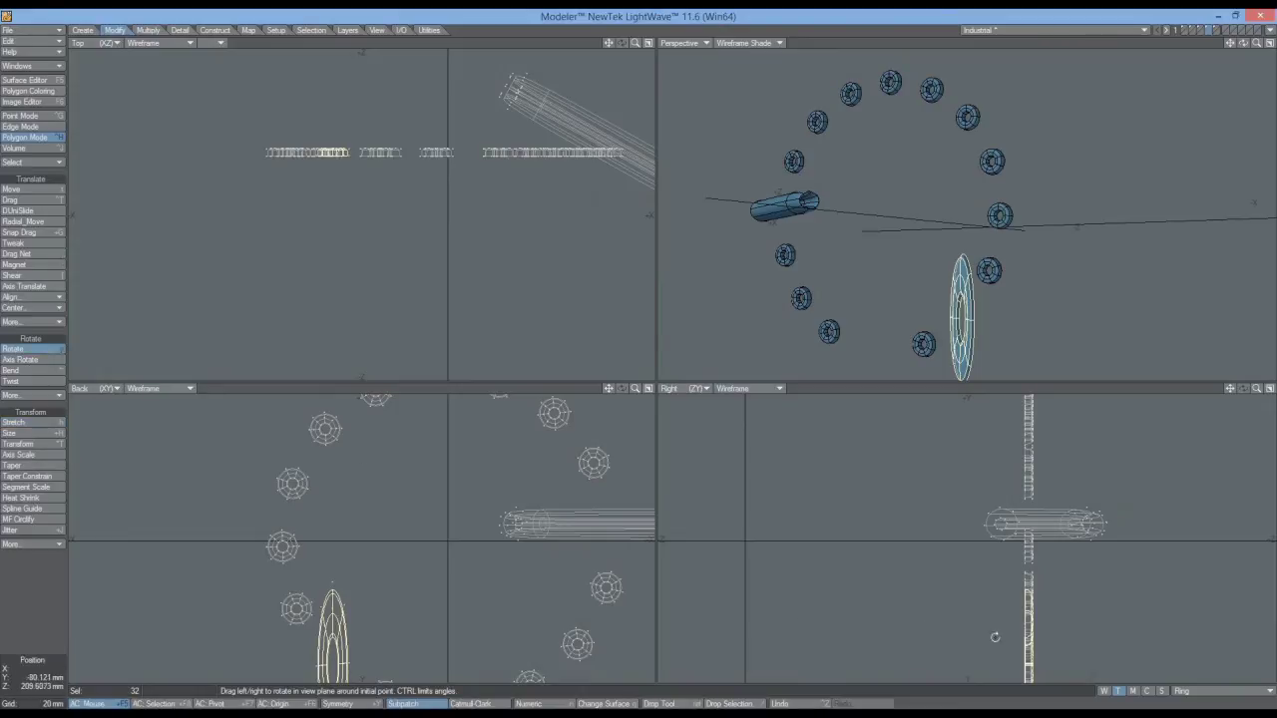
pyautogui.moveTo(1015, 645); pyautogui.dragTo(978, 624)
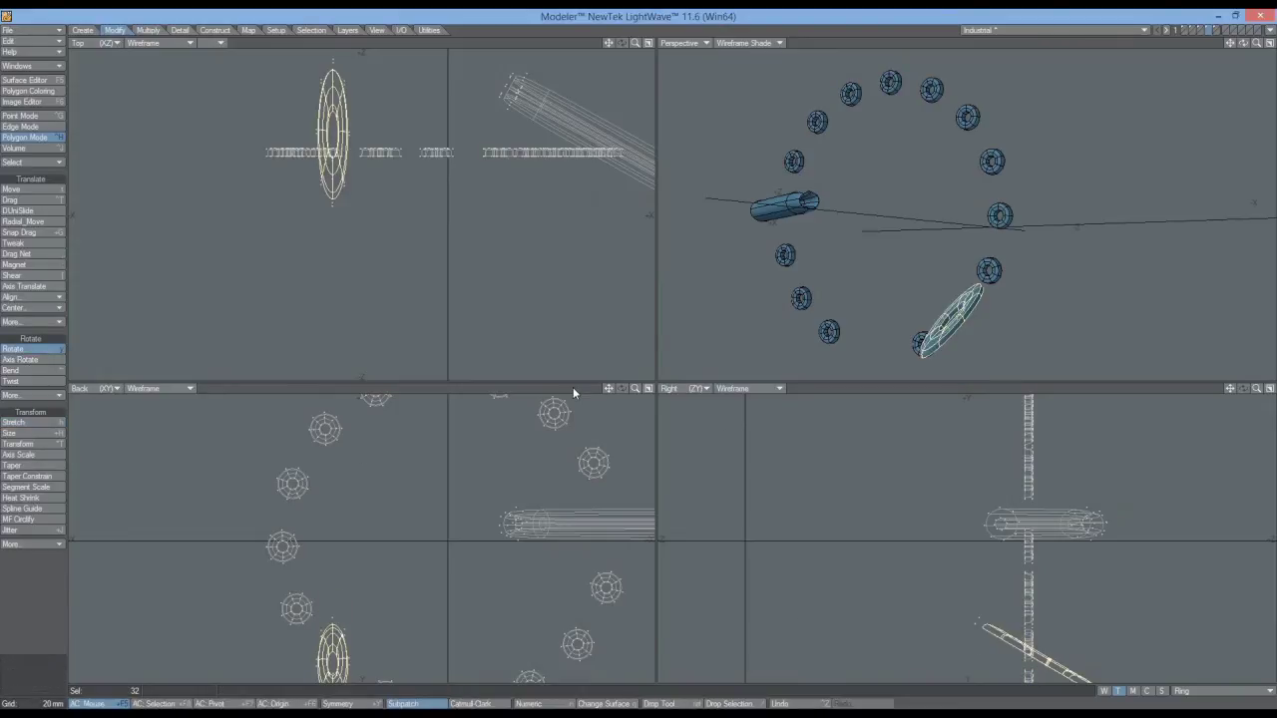
pyautogui.click(43, 352)
pyautogui.click(837, 252)
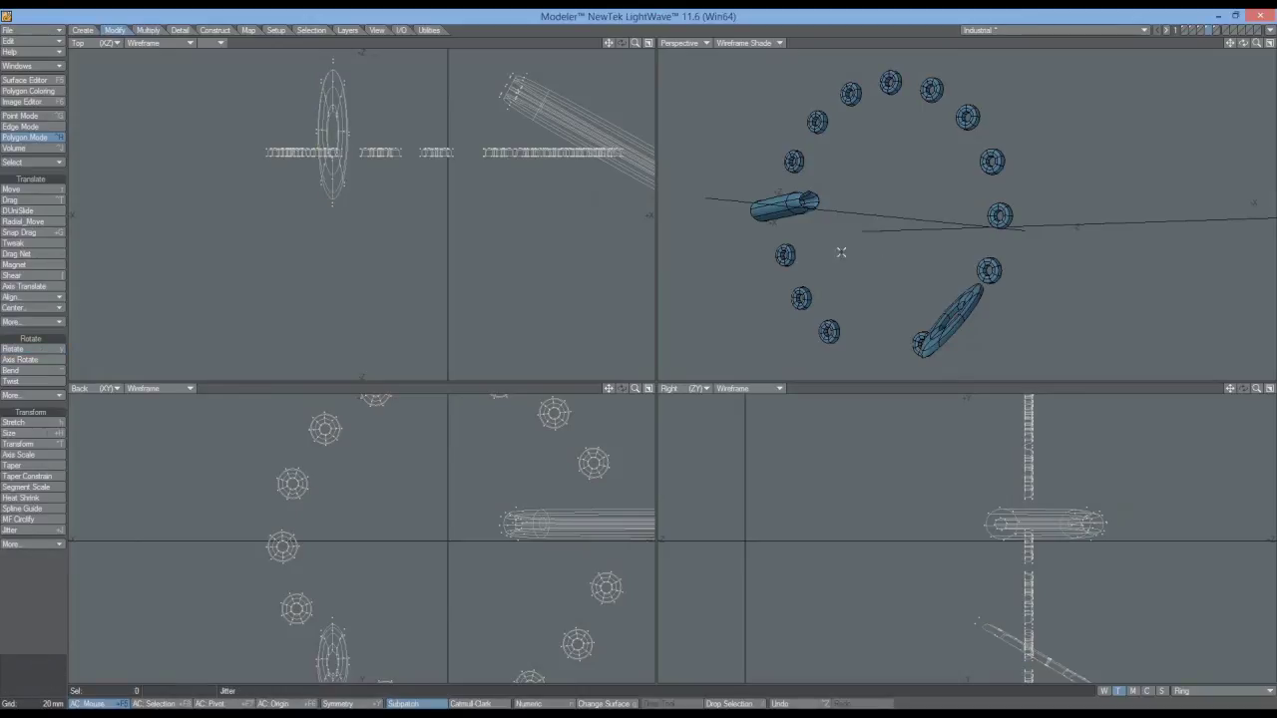
pyautogui.moveTo(1243, 43)
pyautogui.mouseDown()
pyautogui.moveTo(1273, 43)
pyautogui.moveTo(1212, 40)
pyautogui.moveTo(1242, 42)
pyautogui.moveTo(1231, 48)
pyautogui.mouseUp()
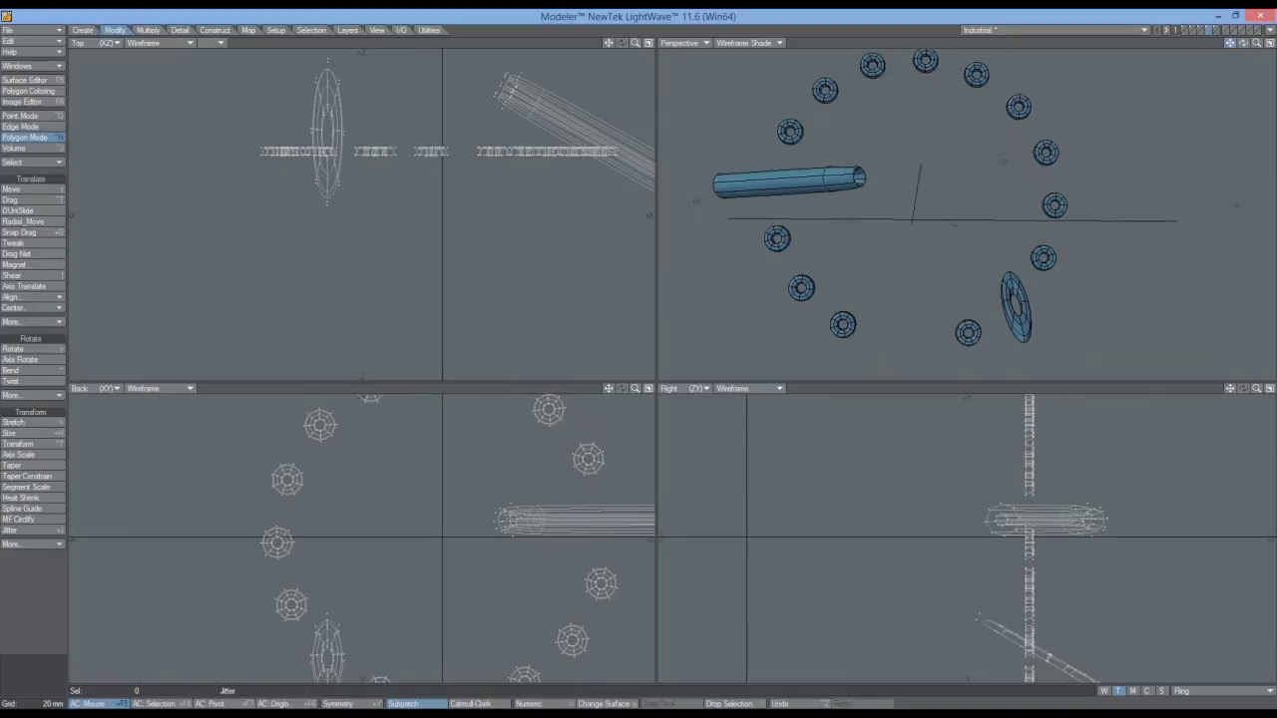
pyautogui.moveTo(1230, 43); pyautogui.dragTo(1241, 38)
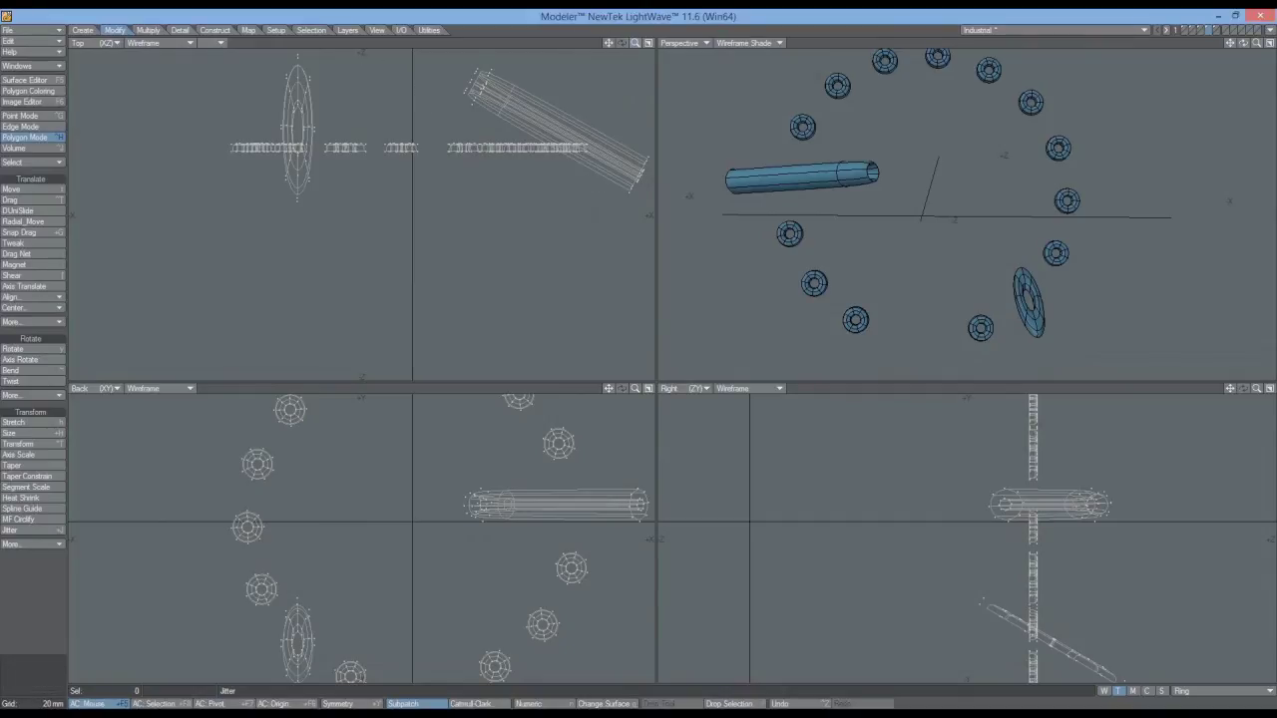
# Select the polygons of all the rings and change the Top viewport to a UV Texture view
pyautogui.moveTo(635, 43); pyautogui.dragTo(583, 54)
pyautogui.moveTo(558, 116)
pyautogui.mouseDown(button='right')
pyautogui.moveTo(397, 69)
pyautogui.moveTo(197, 146)
pyautogui.moveTo(592, 168)
pyautogui.moveTo(490, 73)
pyautogui.mouseUp(button='right')
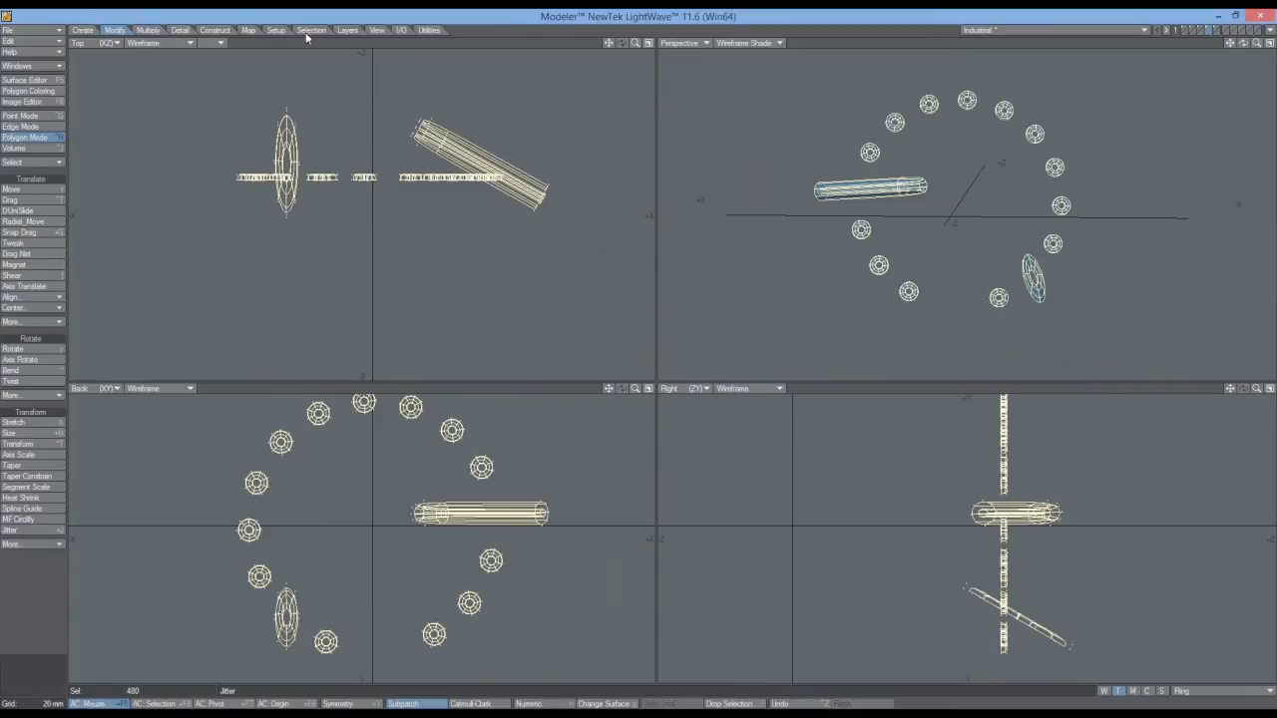
pyautogui.click(112, 44)
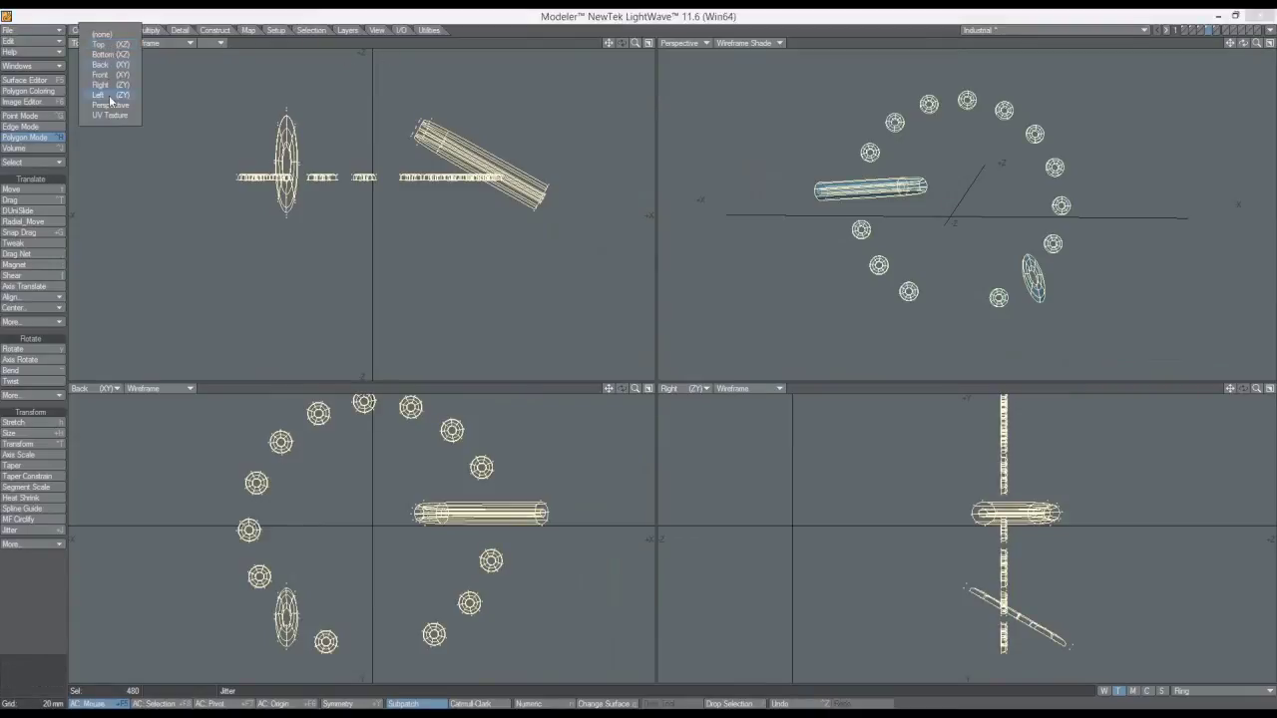
pyautogui.click(110, 115)
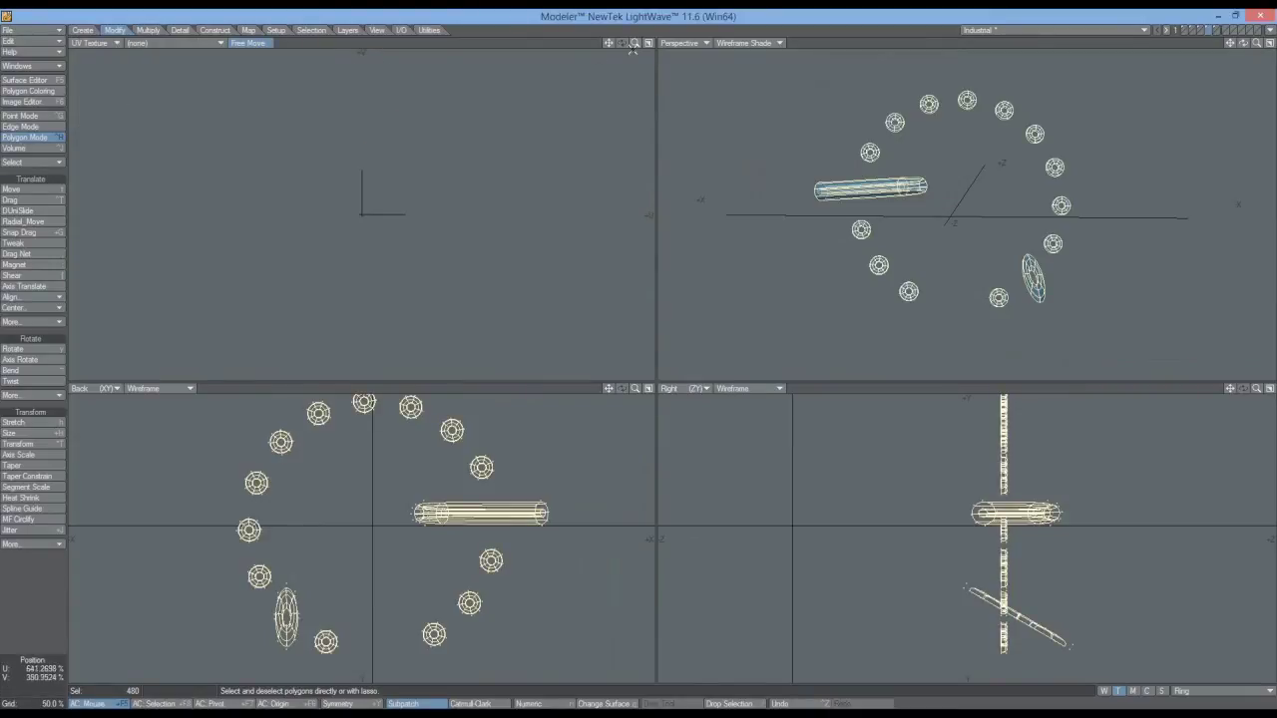
pyautogui.moveTo(635, 44); pyautogui.dragTo(530, 96)
# Paste the copied UVs onto all selected rings and clear the polygon selection
pyautogui.click(248, 30)
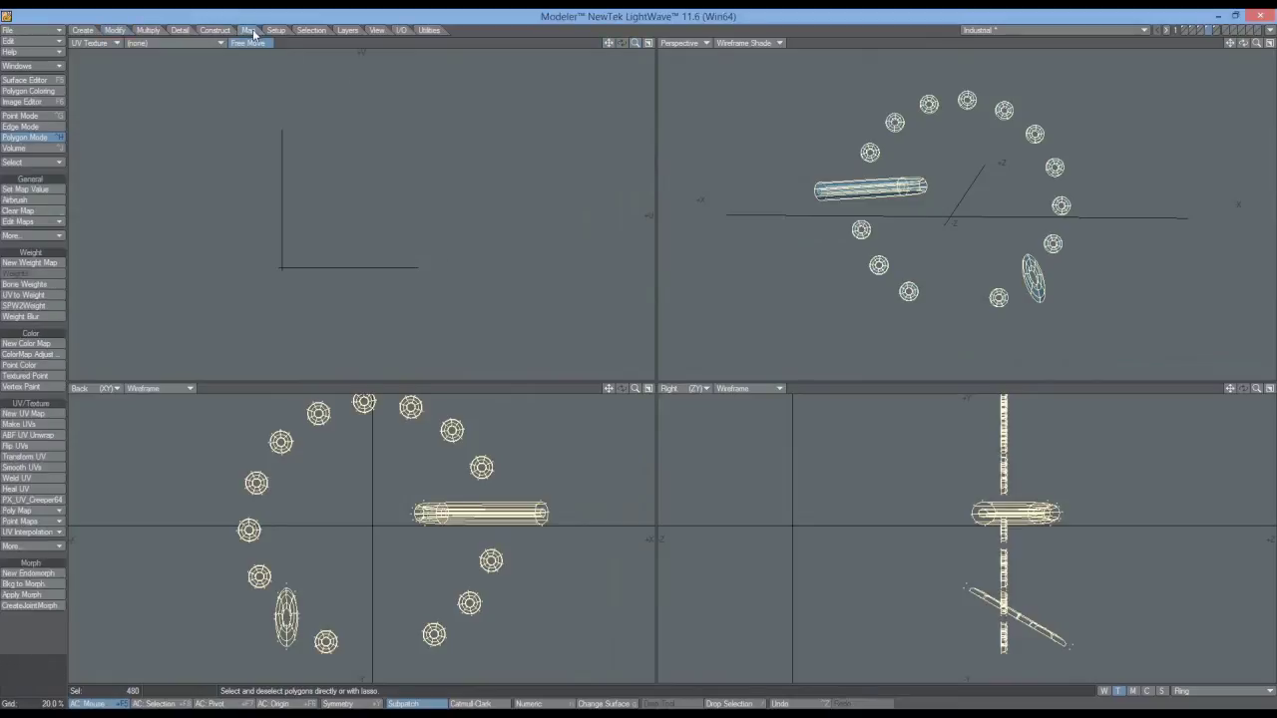
pyautogui.click(58, 544)
pyautogui.click(57, 545)
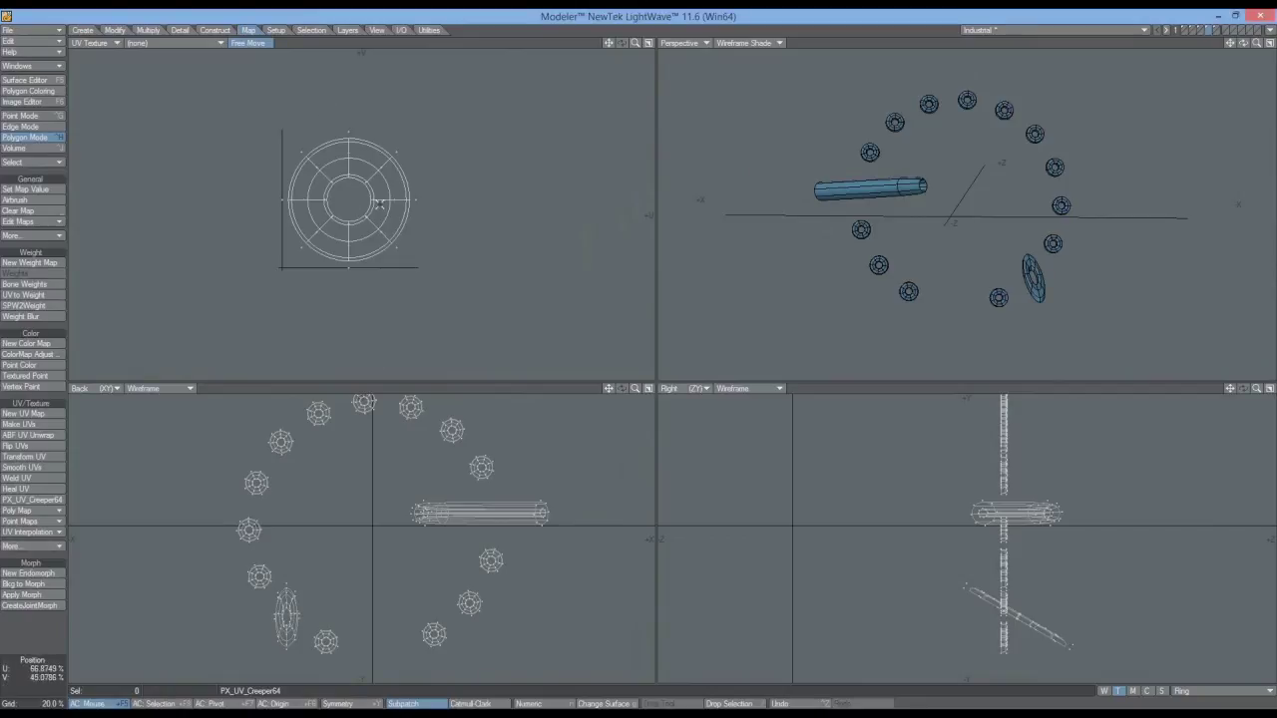
# Select part of the ring layout in the UV view, examine the matching polygons on the rings in Perspective, and clear the selection
pyautogui.moveTo(365, 159)
pyautogui.mouseDown()
pyautogui.moveTo(308, 189)
pyautogui.moveTo(379, 228)
pyautogui.moveTo(309, 183)
pyautogui.moveTo(360, 169)
pyautogui.moveTo(356, 250)
pyautogui.mouseUp()
pyautogui.moveTo(1243, 42)
pyautogui.mouseDown()
pyautogui.moveTo(1172, 48)
pyautogui.moveTo(1243, 45)
pyautogui.mouseUp()
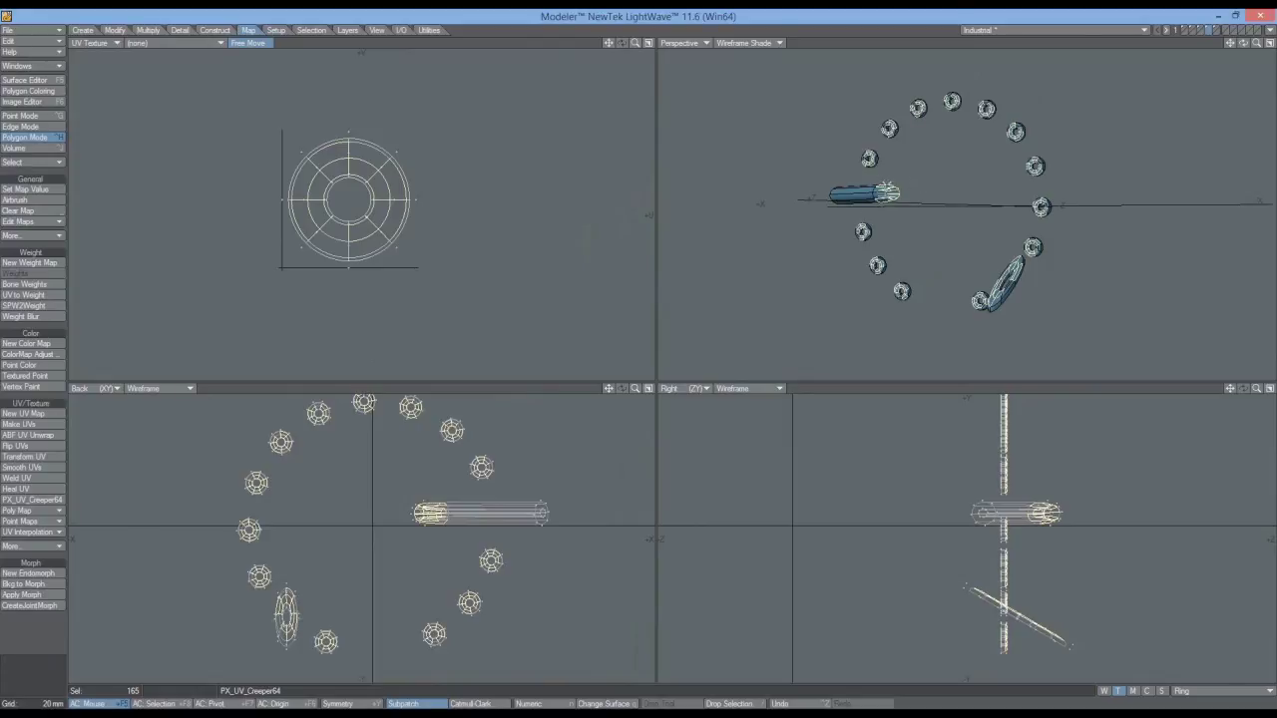
pyautogui.click(120, 602)
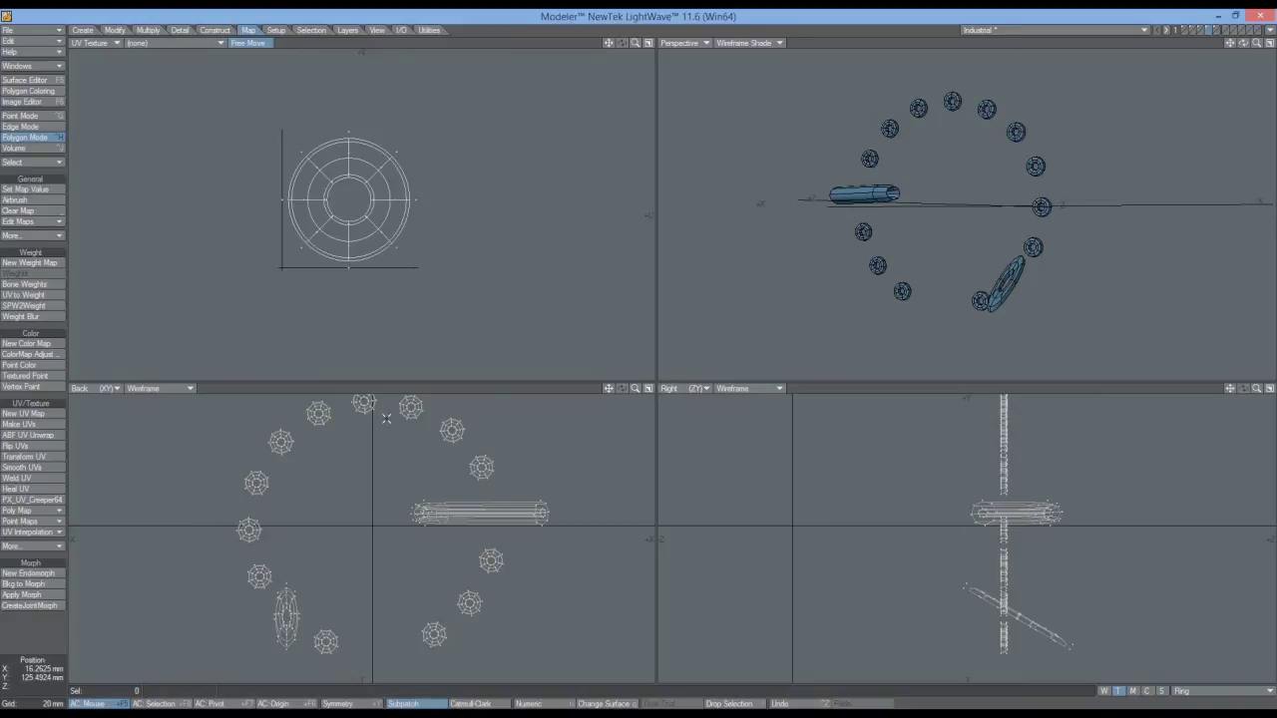
pyautogui.click(60, 546)
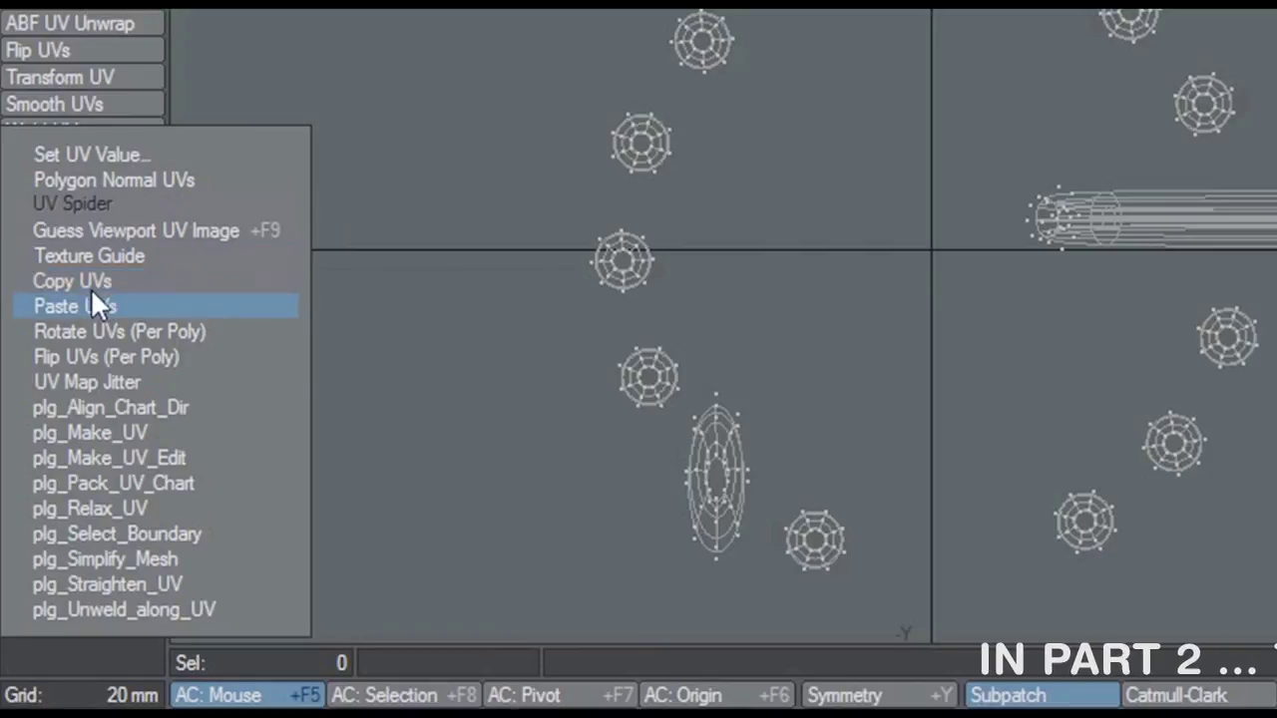
pyautogui.click(518, 128)
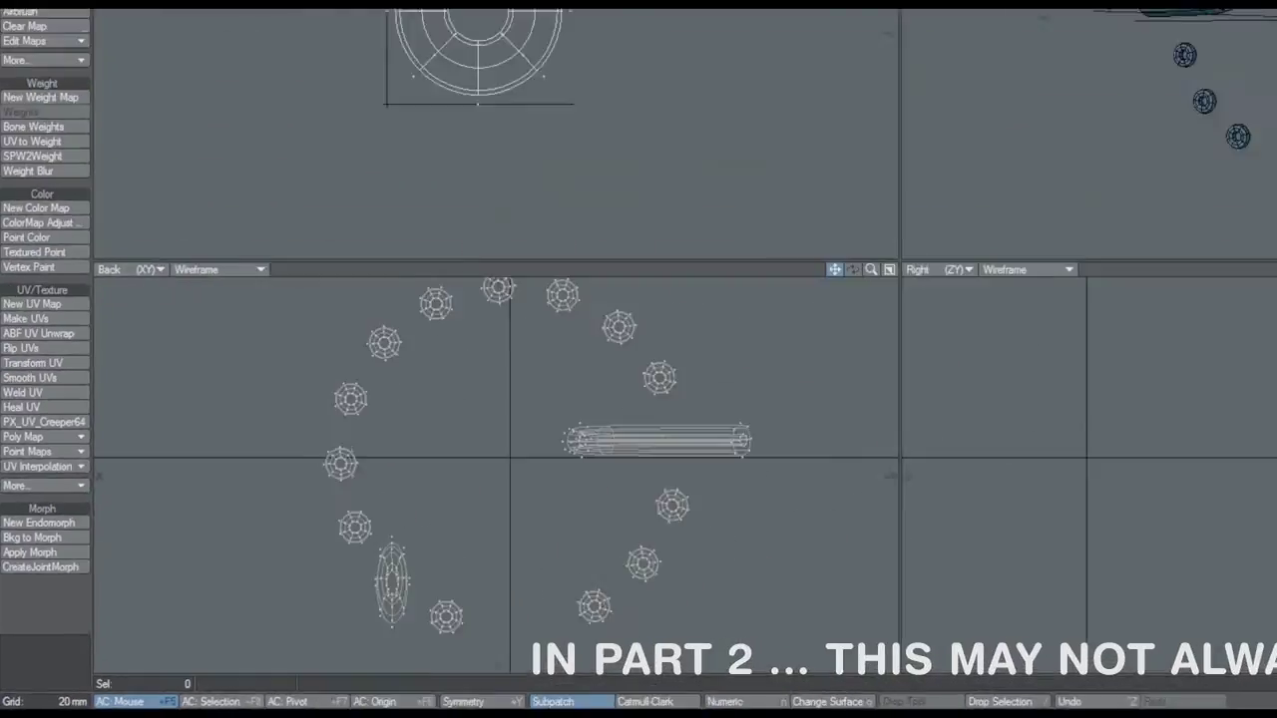